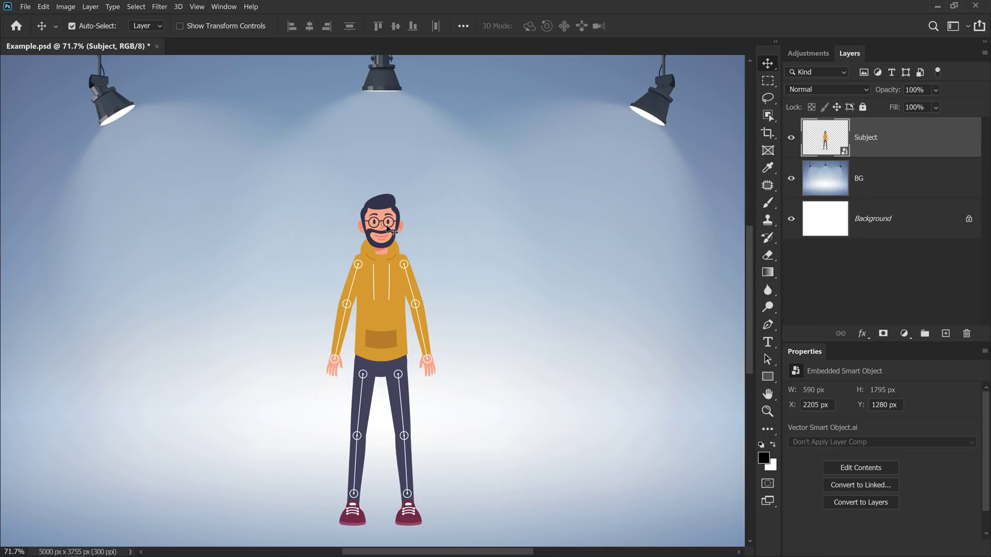
- Start Puppet Warp on the cartoon man with Show Mesh off, then select the right-ankle pin
key(ctrl)
click(44, 6)
click(88, 216)
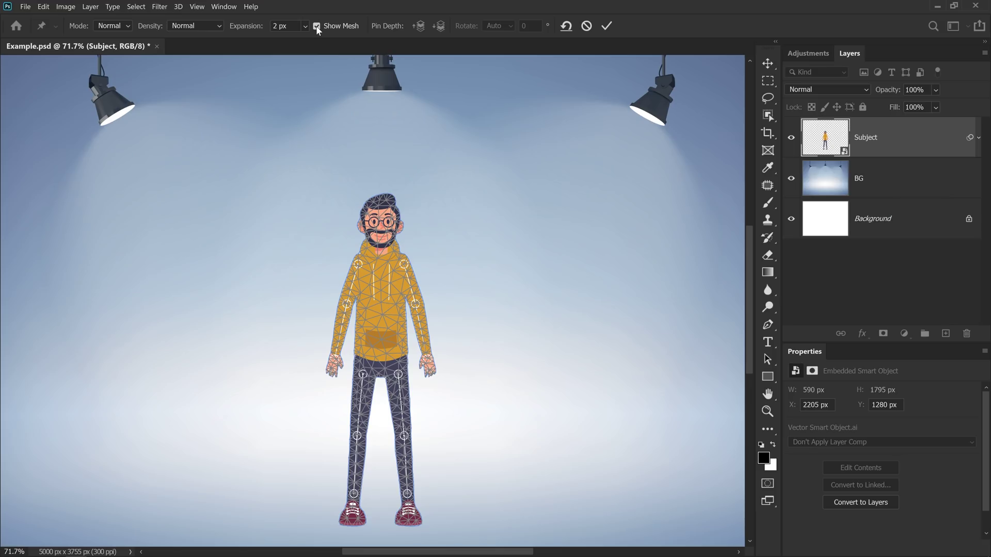
click(316, 26)
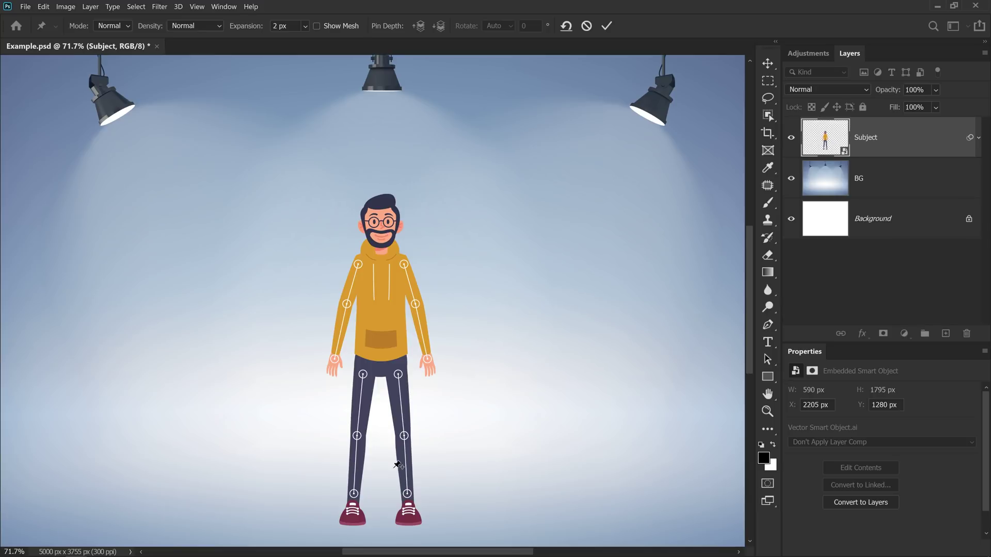
click(408, 492)
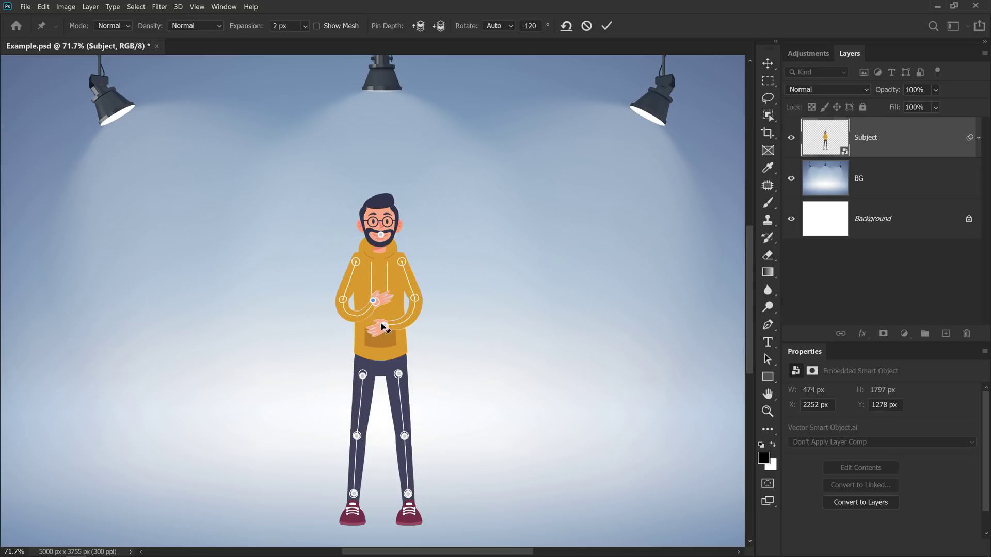
- Drag the hand pin up onto the chest so the arm bends across it
drag(382, 326, 383, 327)
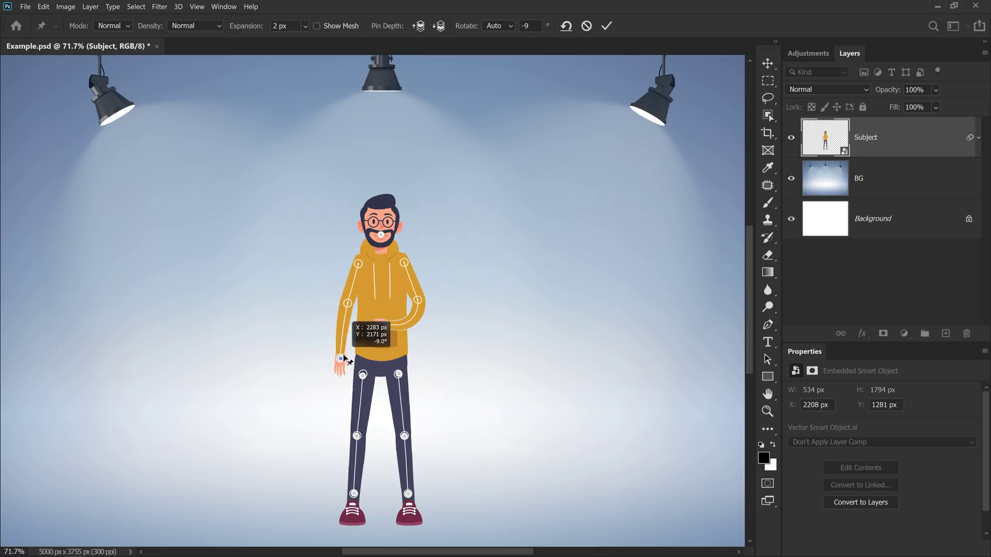
drag(367, 371, 451, 274)
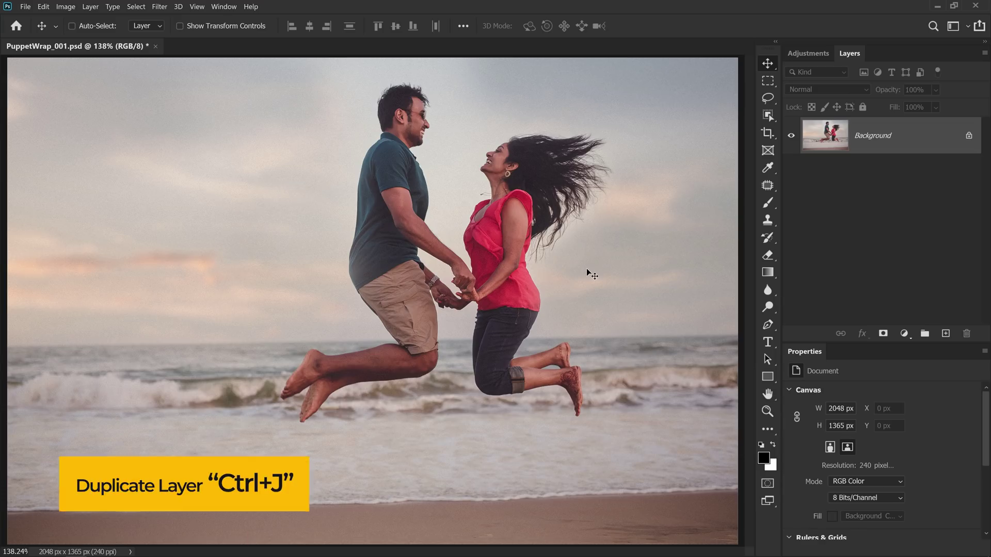
- Duplicate the beach photo into Layer 1, auto-select the couple, and zoom in on the man's outline
key(ctrl+j)
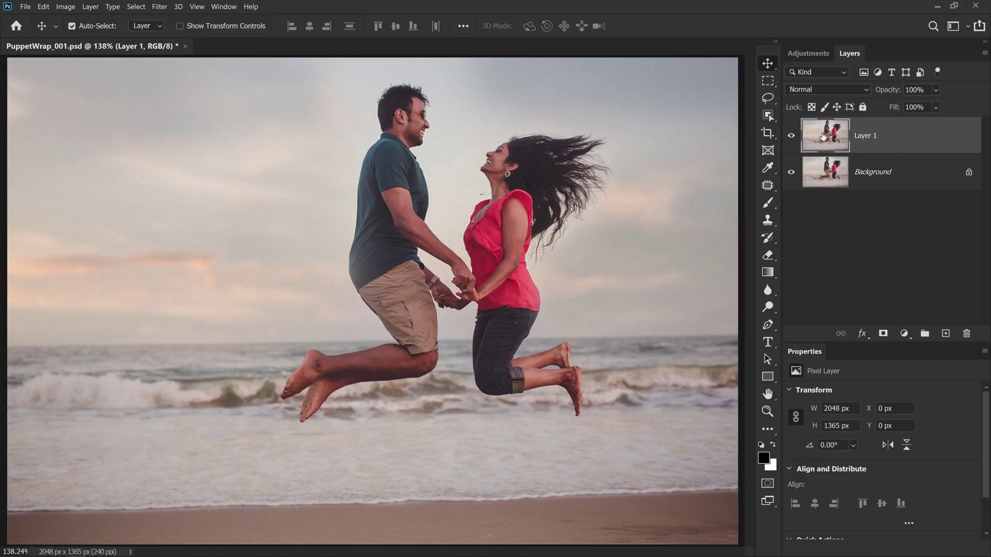
click(136, 6)
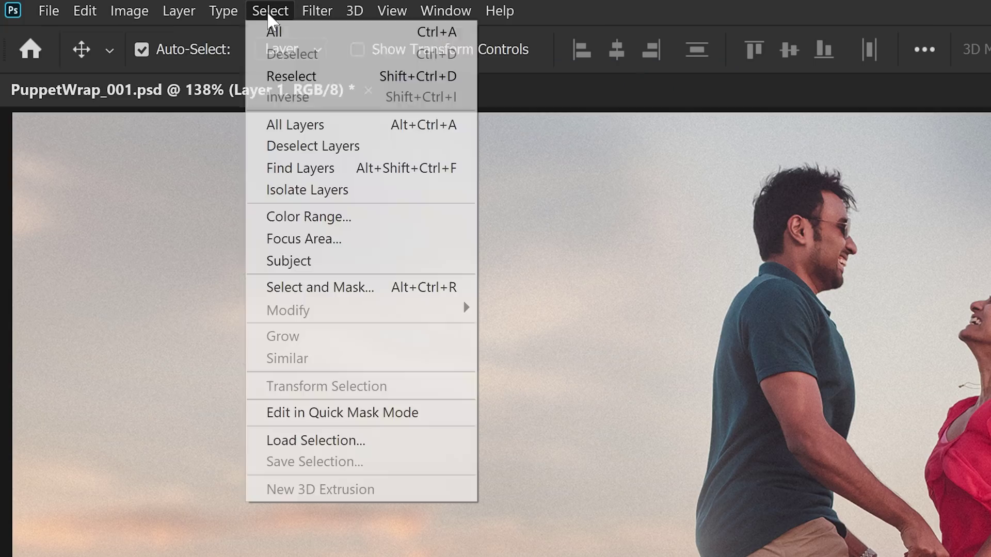
click(142, 130)
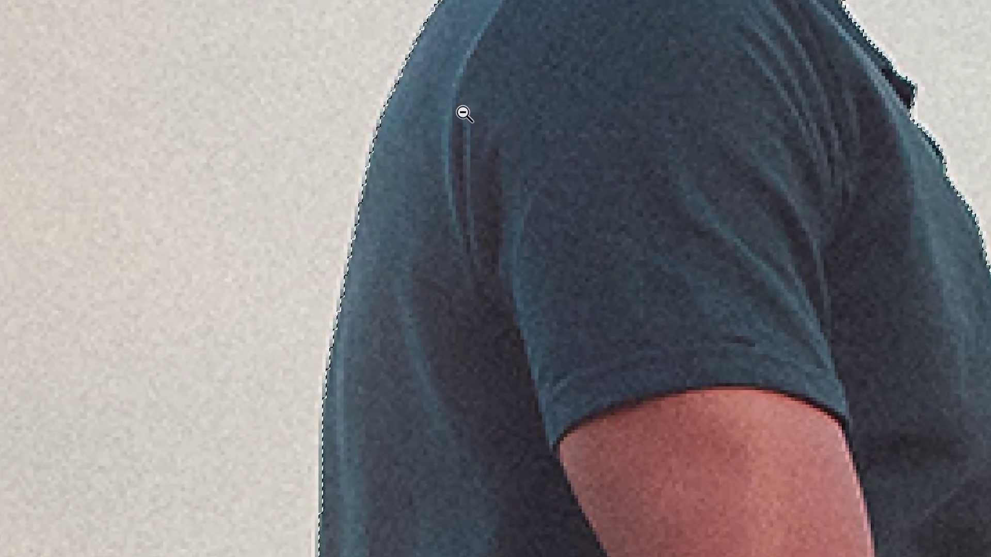
alt+click(463, 113)
click(392, 89)
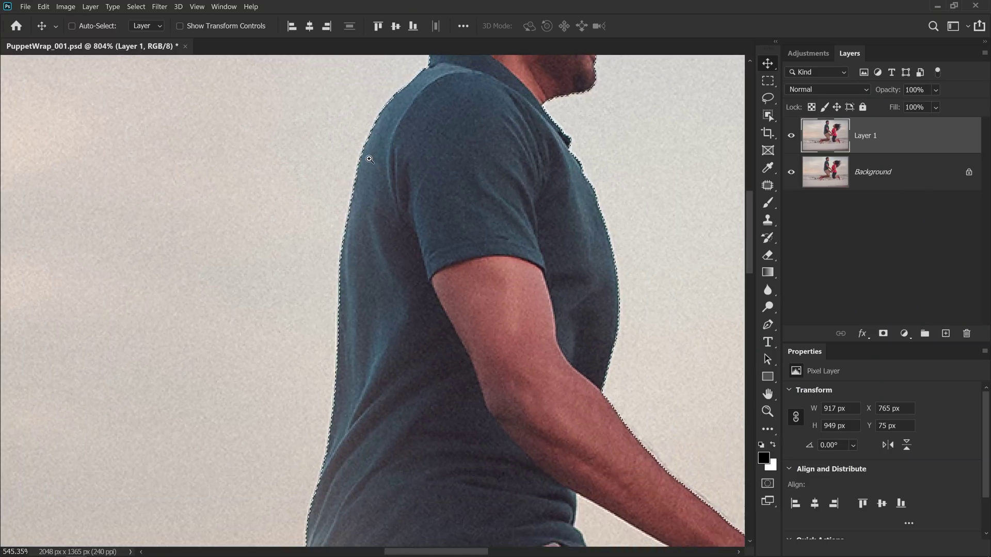
drag(411, 104, 360, 258)
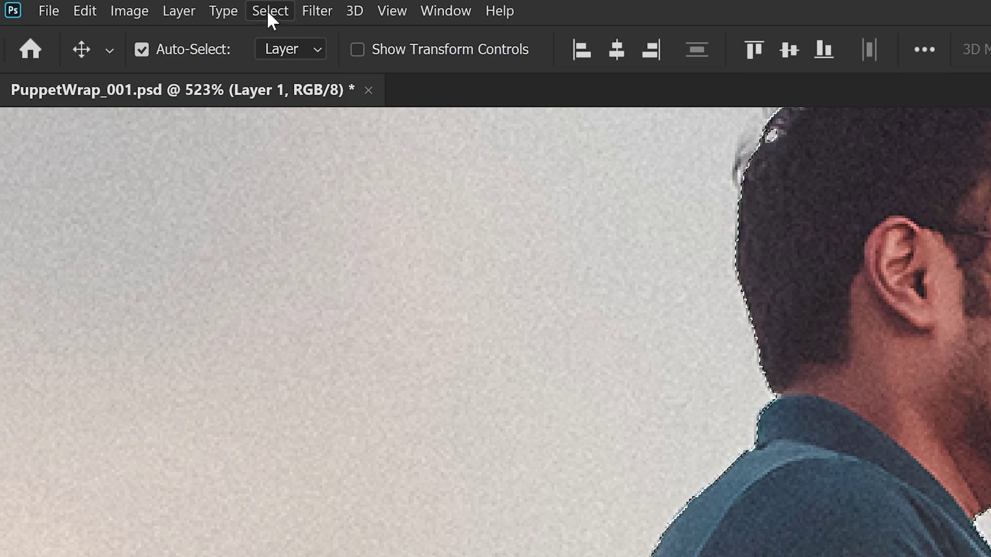
click(135, 6)
mouse_move(288, 310)
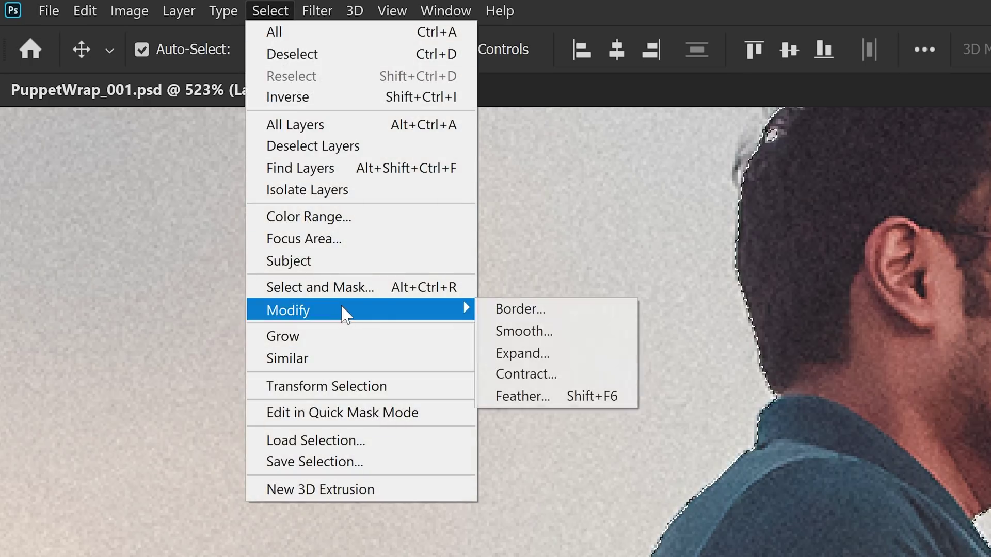
- Expand the couple's selection by 15 pixels
click(540, 354)
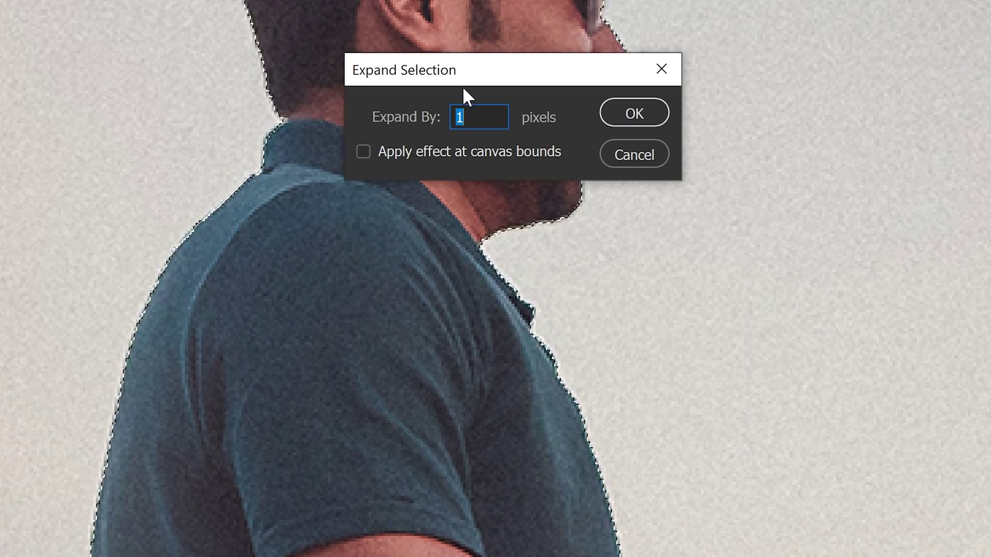
text(15)
click(617, 116)
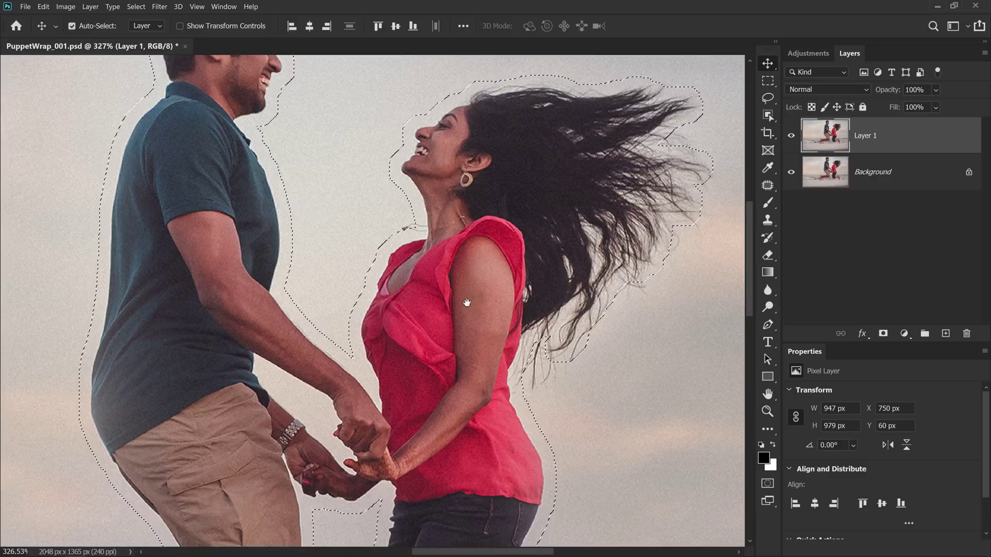
ctrl+click(467, 302)
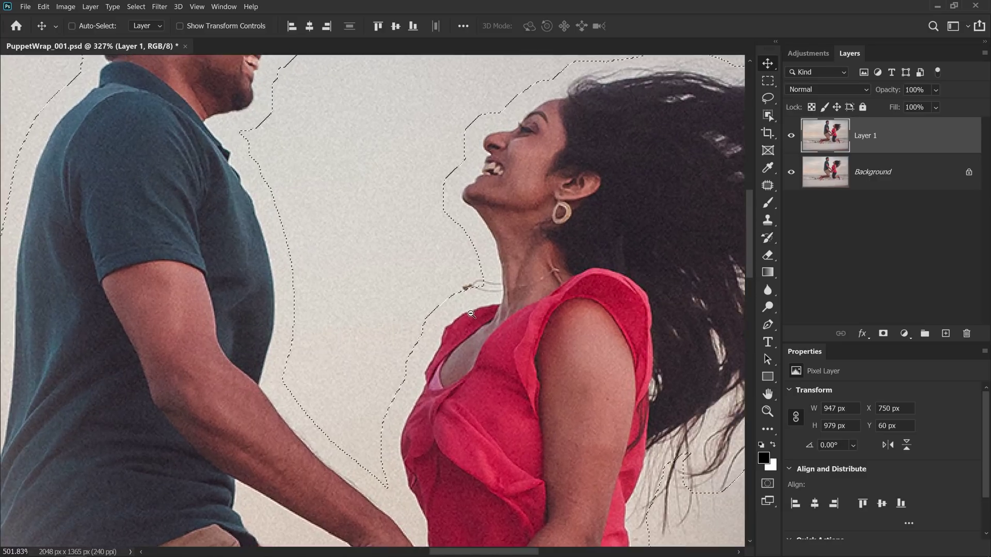
- Switch to the Lasso tool and hide the Background layer
key(l)
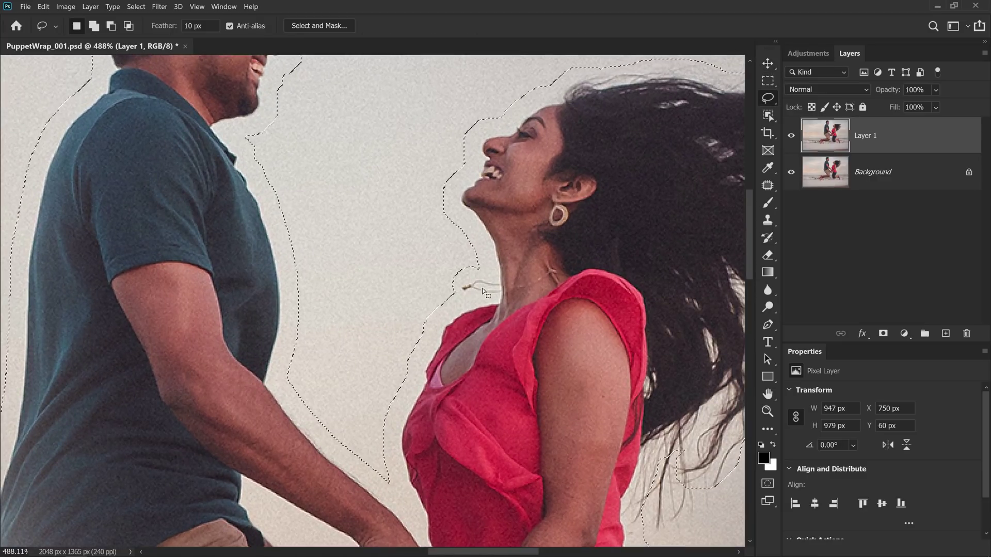
scroll(476, 279, down, 5)
scroll(475, 280, down, 3)
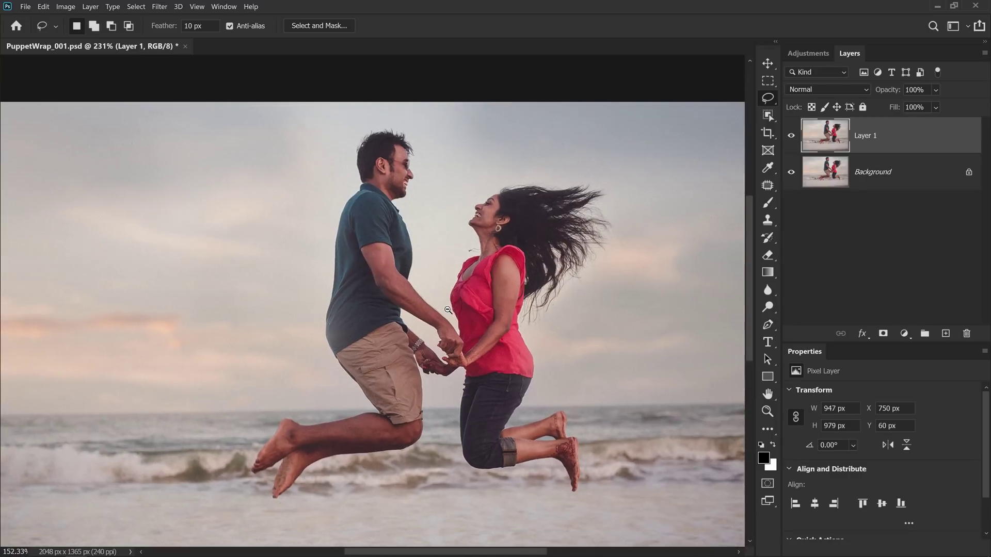
scroll(465, 280, down, 1)
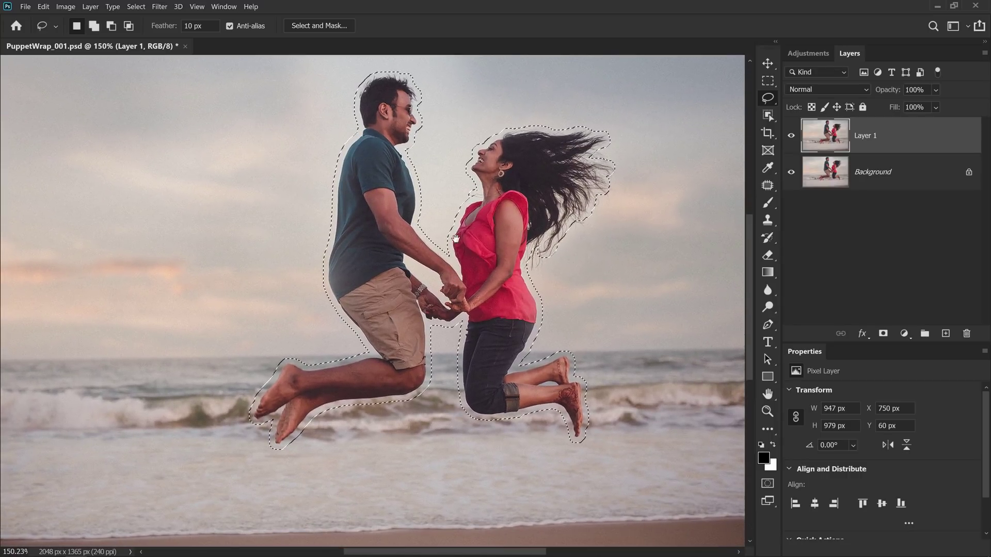
click(791, 173)
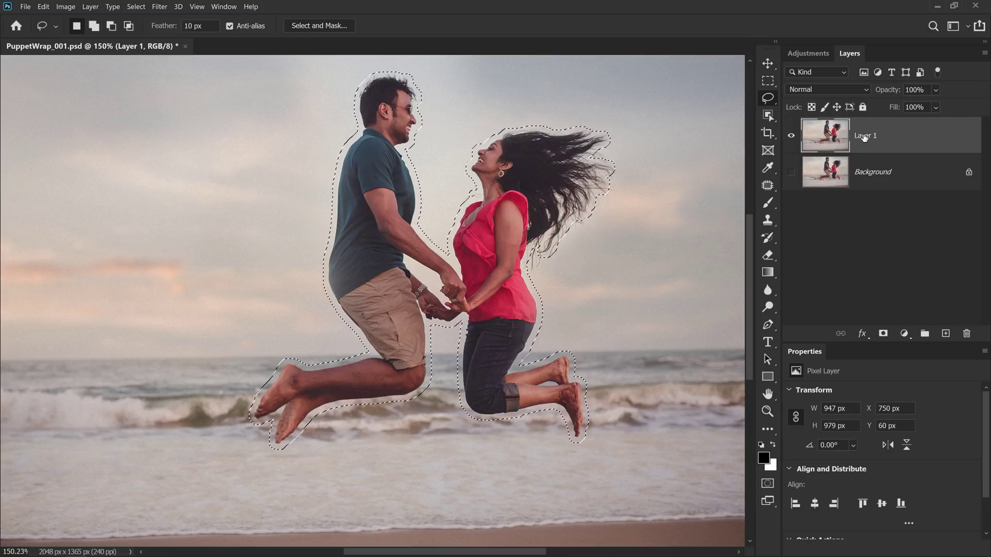
click(44, 6)
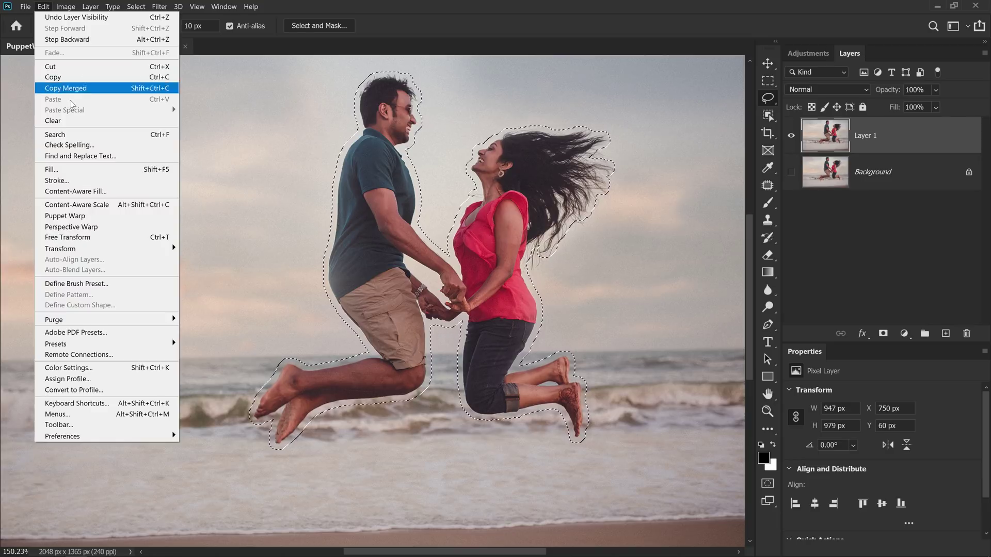
- Remove the couple with Content-Aware Fill on a new layer, deselect, and compare with the original
click(81, 194)
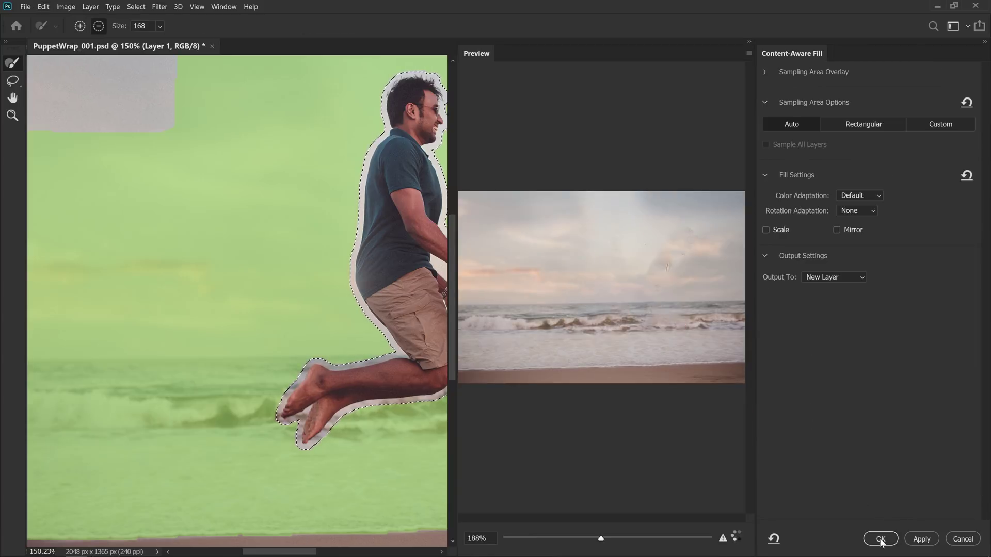
click(880, 539)
key(ctrl+d)
scroll(555, 189, down, 5)
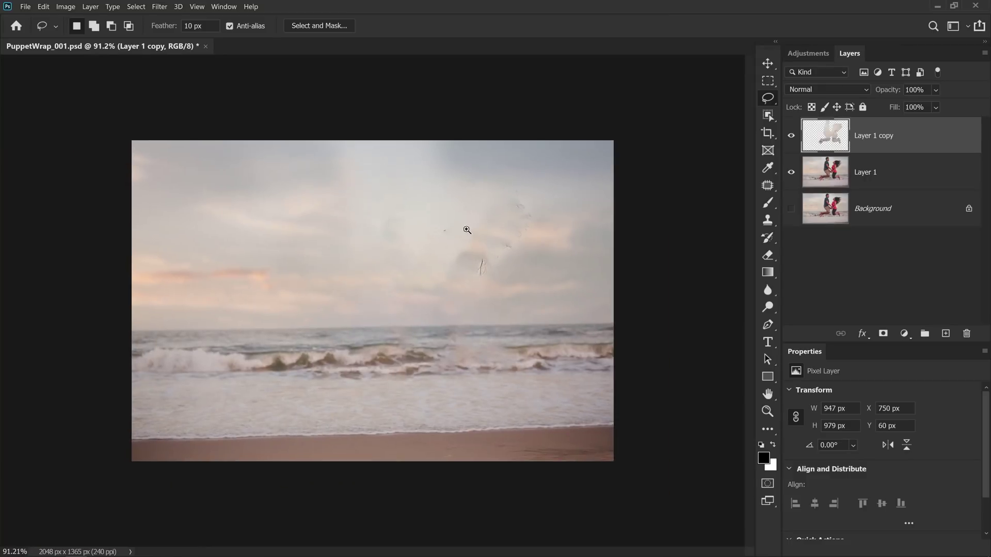
scroll(464, 238, up, 2)
click(790, 136)
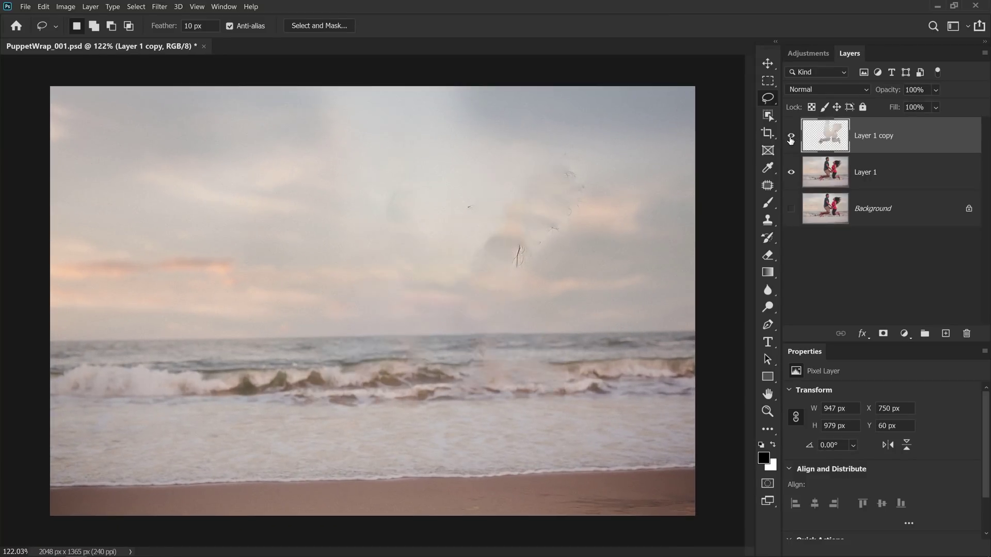
click(791, 137)
click(793, 138)
scroll(522, 209, up, 4)
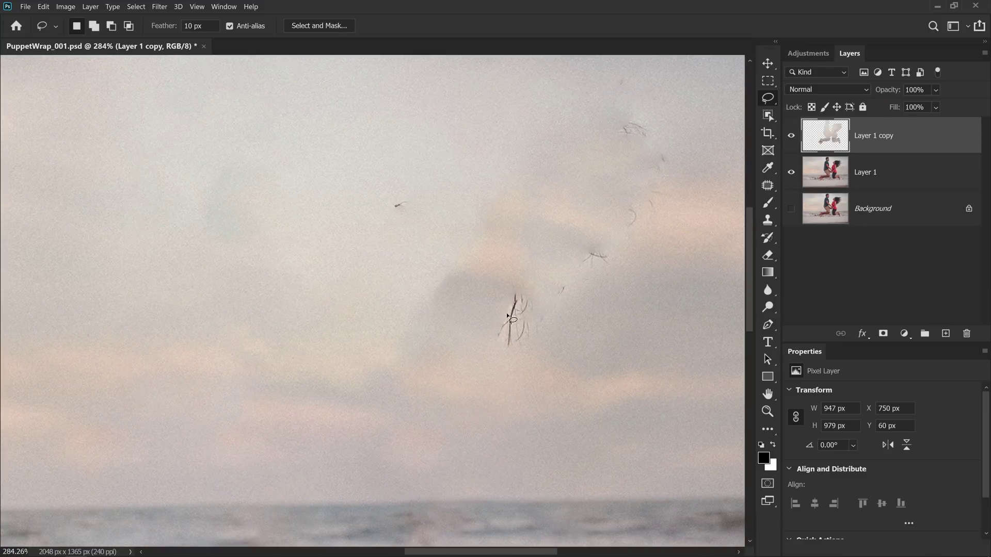
- Merge the fill layer into Layer 1 and patch away the stray hair strands in the sky
drag(808, 136, 807, 161)
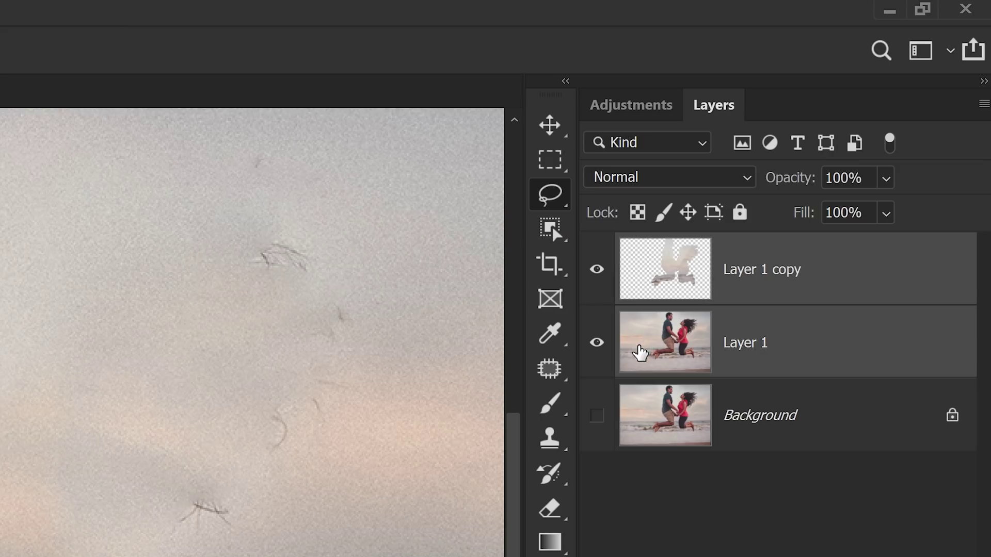
key(ctrl+e)
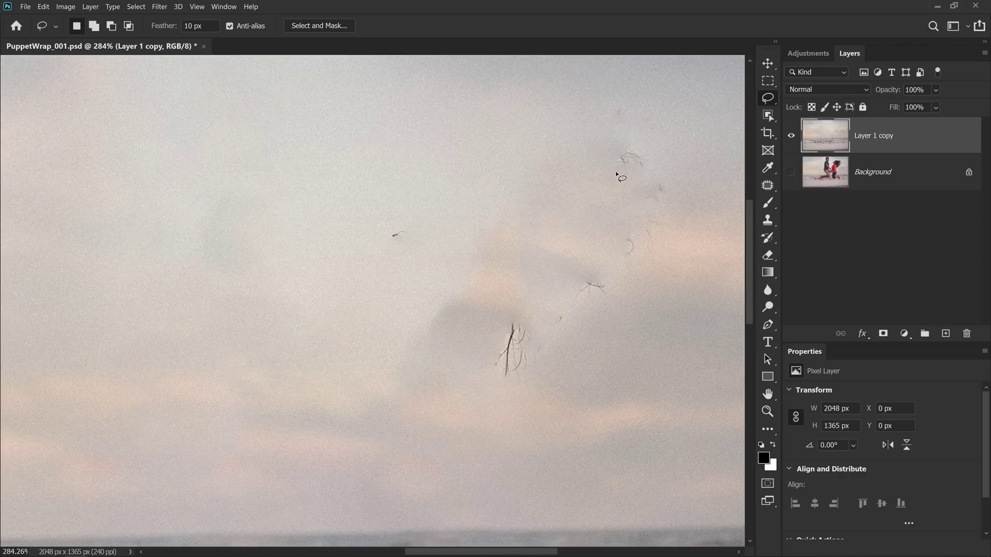
key(j)
drag(653, 176, 604, 171)
mouse_move(636, 248)
mouse_down()
mouse_move(571, 281)
mouse_move(532, 321)
mouse_move(453, 259)
mouse_up()
key(ctrl+d)
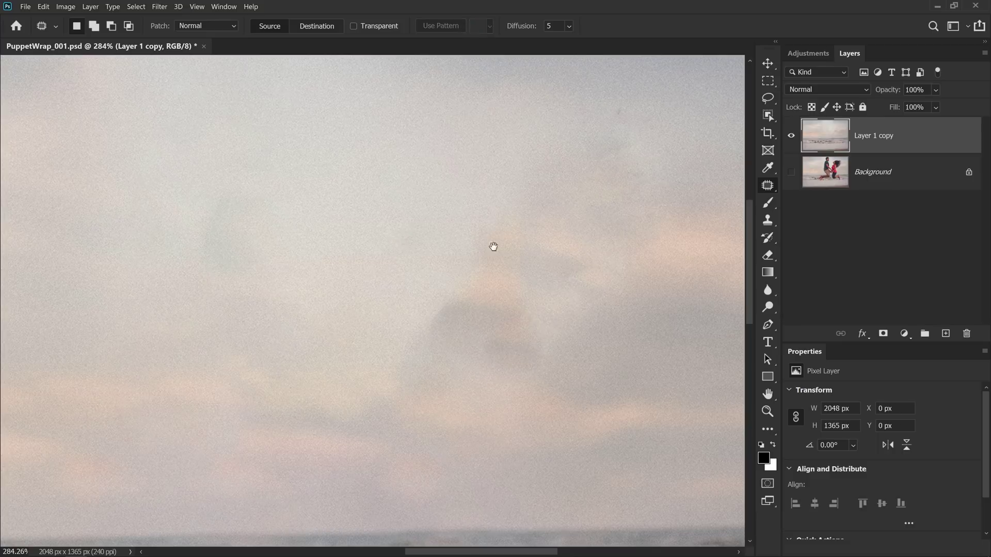
key(ctrl+0)
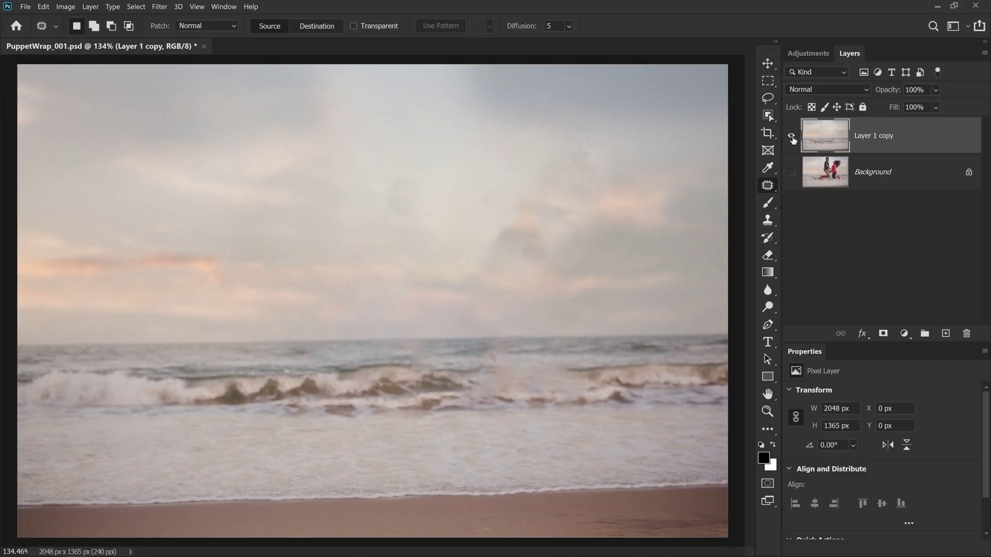
- Make the Background layer active and hide the clean beach layer
click(792, 137)
right_click(507, 233)
click(531, 263)
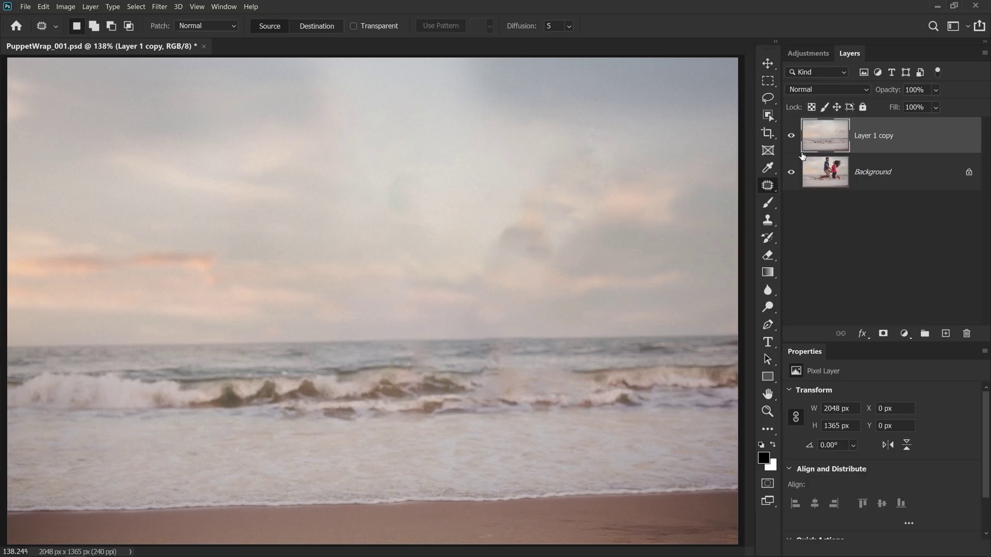
click(820, 179)
click(792, 136)
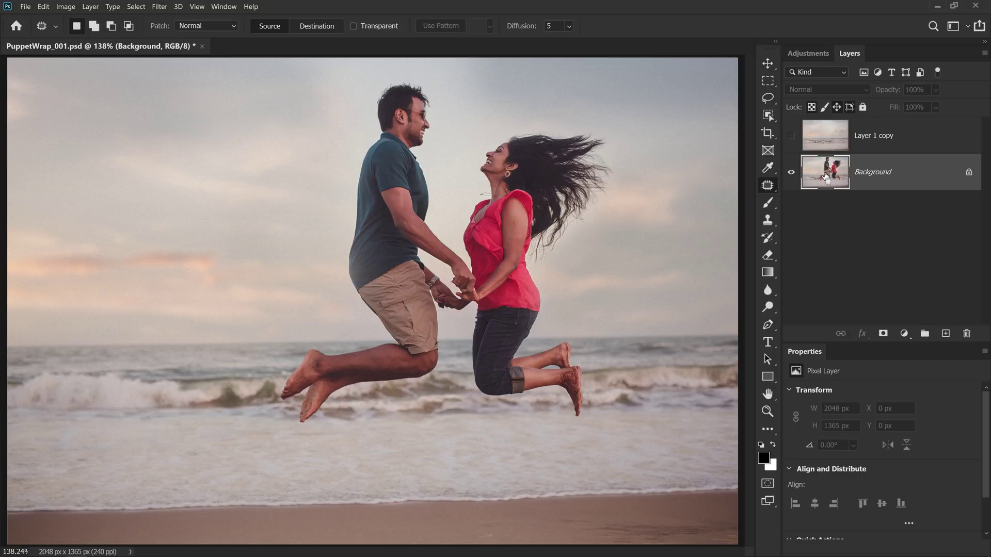
- Duplicate the Background to the top of the stack and auto-select both people
key(ctrl+j)
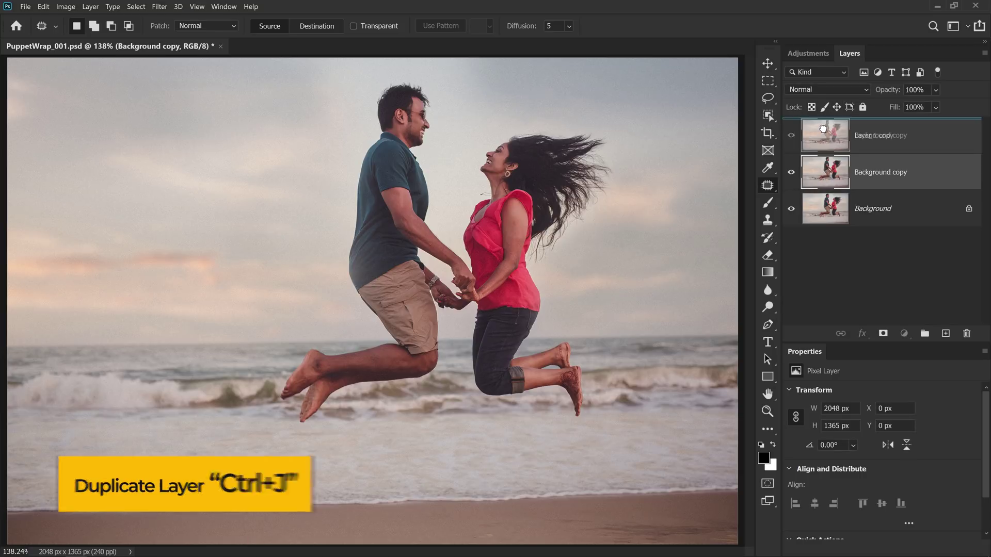
drag(824, 177, 822, 142)
click(135, 7)
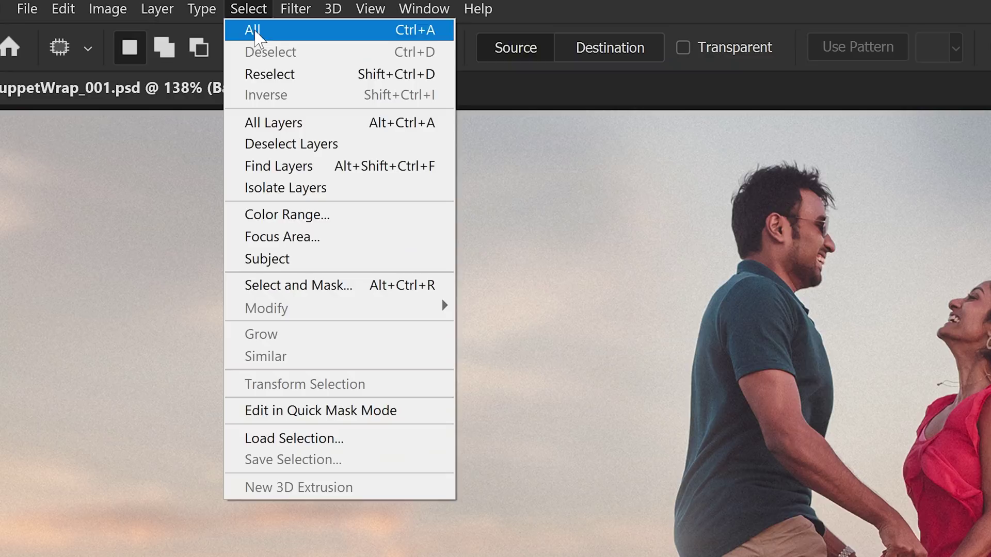
click(153, 135)
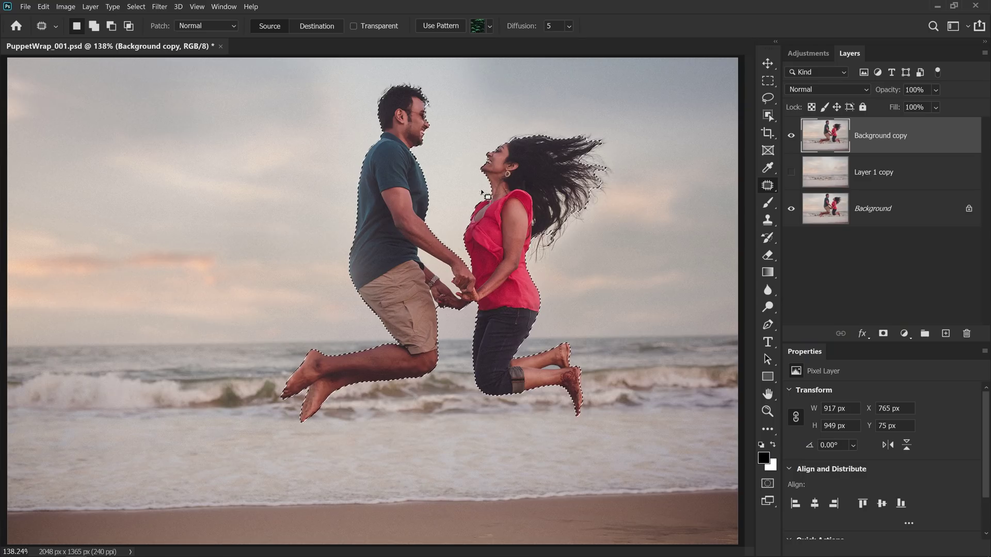
mouse_move(484, 192)
mouse_down()
mouse_move(506, 179)
mouse_move(532, 207)
mouse_up()
- Add the necklace string and both people's hair to the selection with the Lasso tool
key(l)
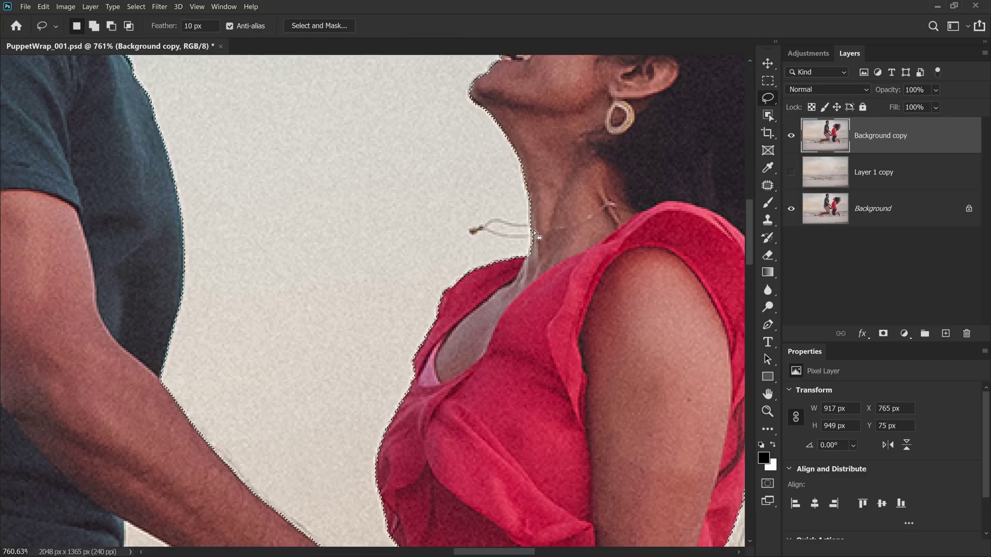
drag(522, 212, 527, 222)
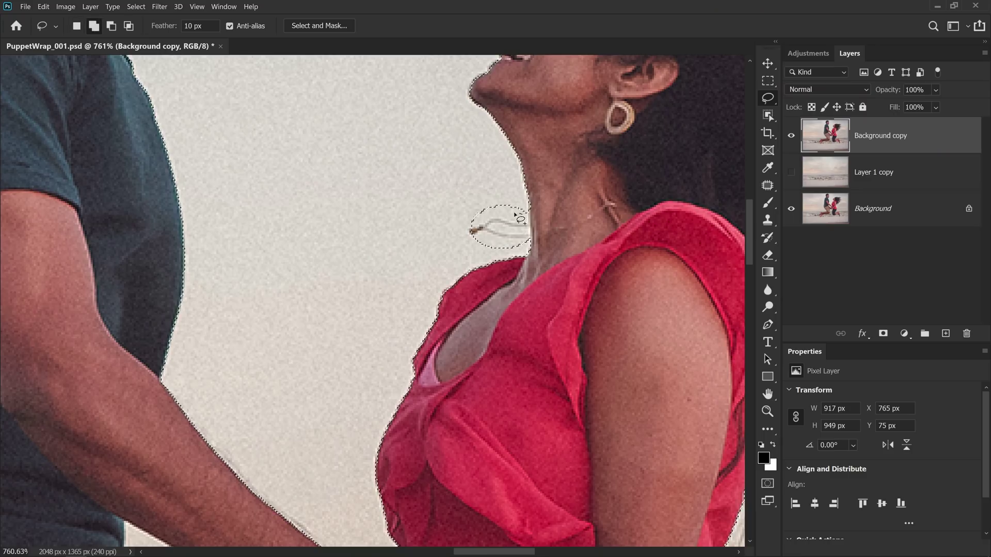
scroll(569, 149, down, 8)
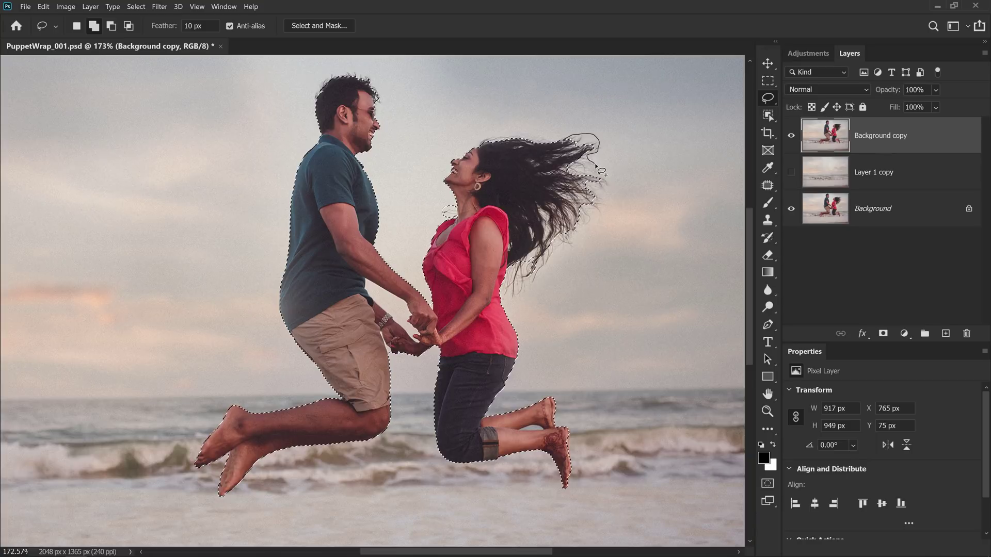
drag(595, 166, 604, 190)
drag(510, 274, 507, 286)
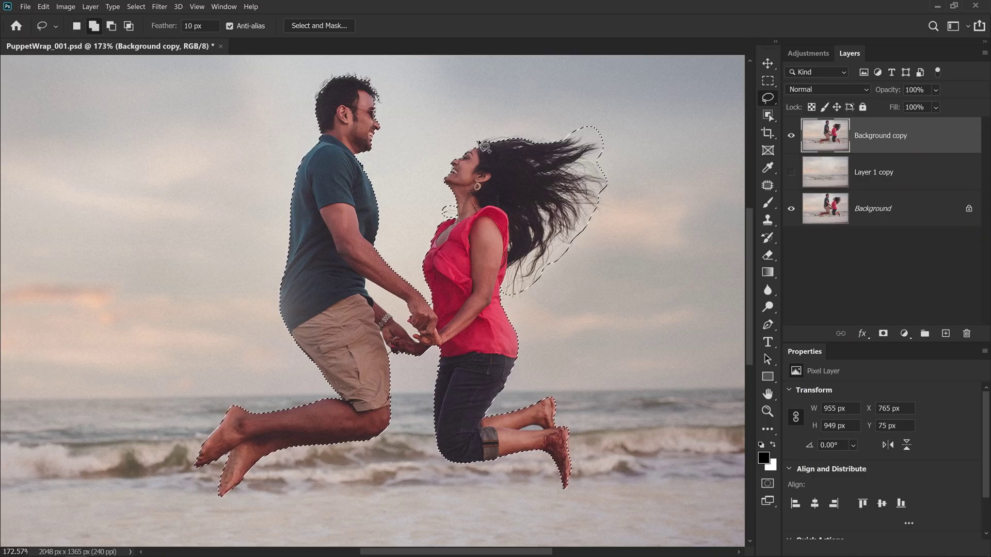
scroll(309, 170, up, 5)
drag(341, 185, 379, 137)
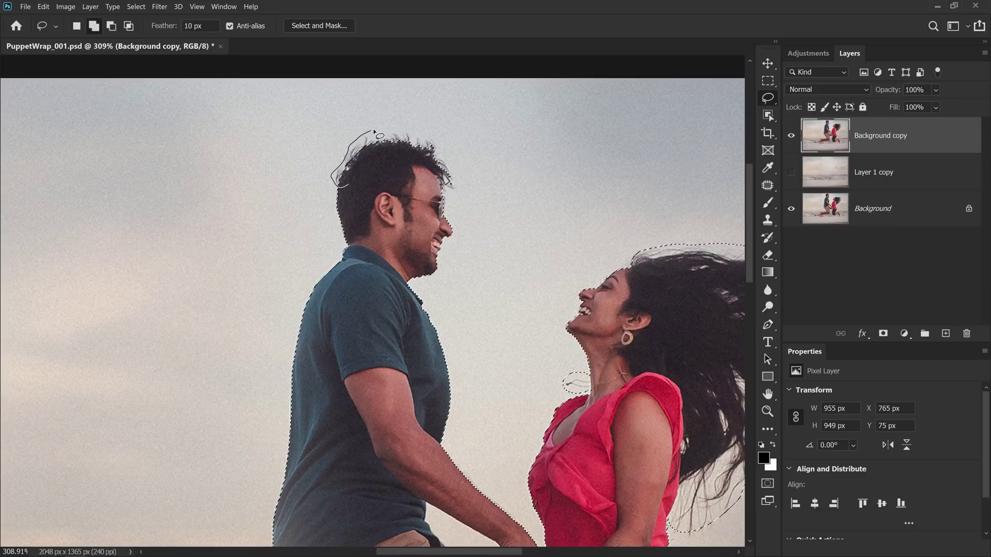
drag(452, 192, 451, 191)
scroll(452, 192, down, 3)
scroll(465, 216, down, 2)
right_click(467, 231)
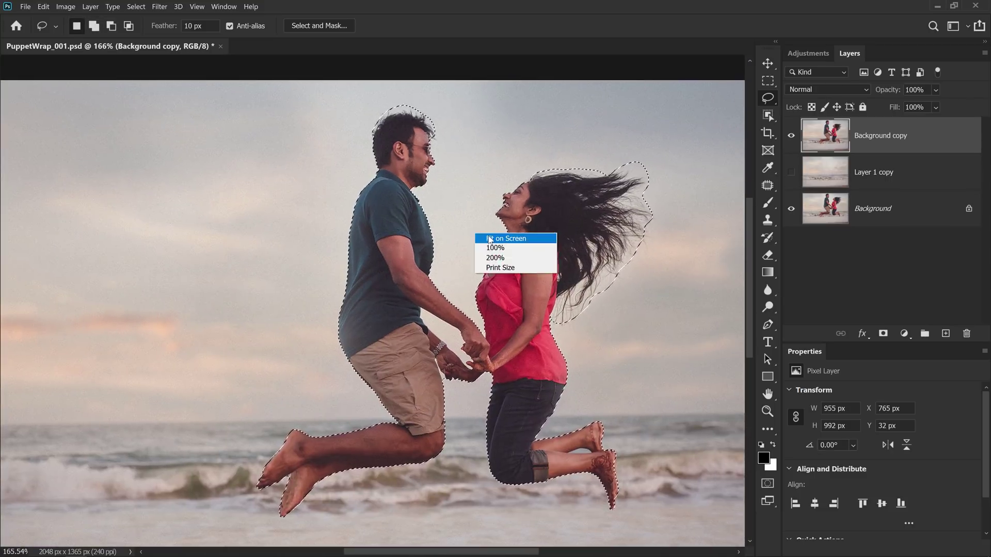
- Mask the Background copy to the couple, convert it to a smart object, and check its visibility
click(503, 236)
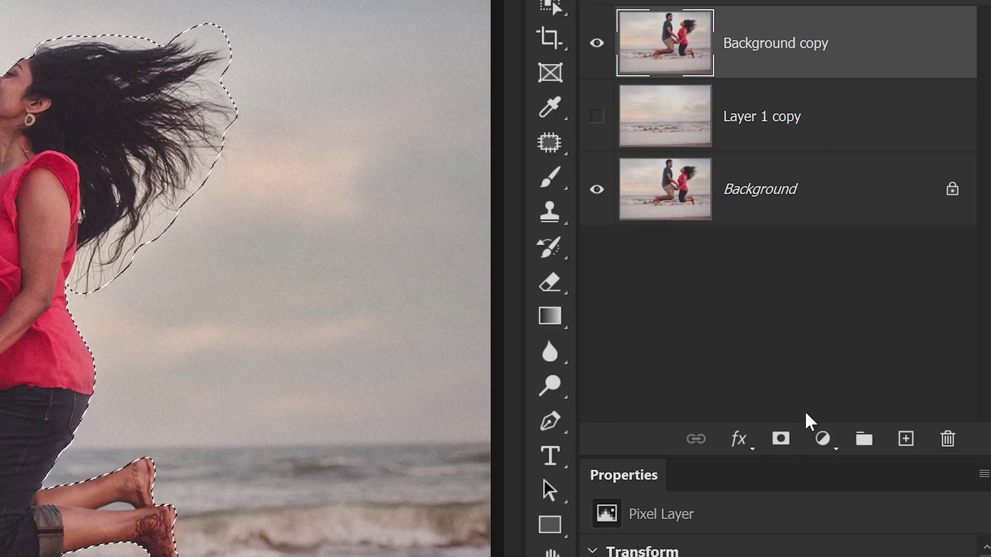
click(779, 438)
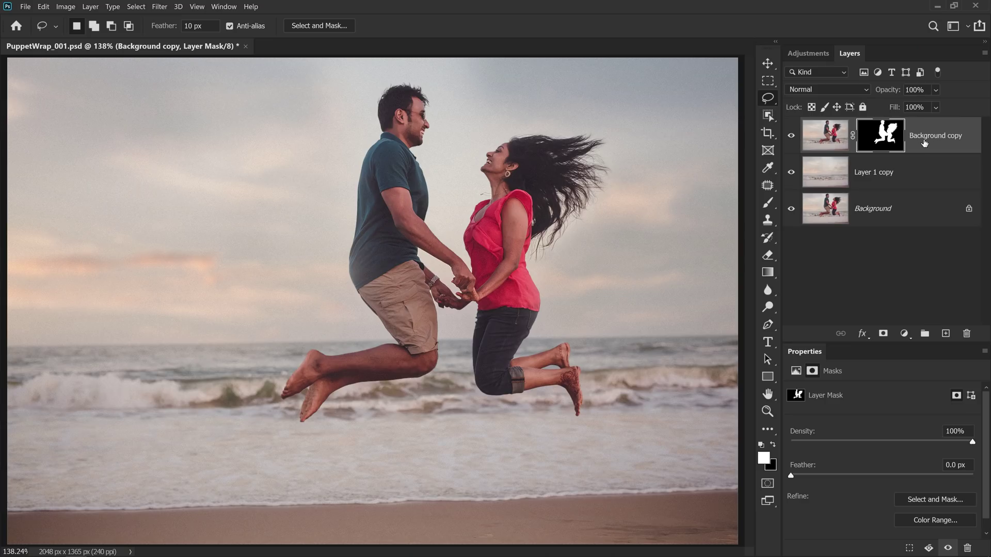
right_click(942, 137)
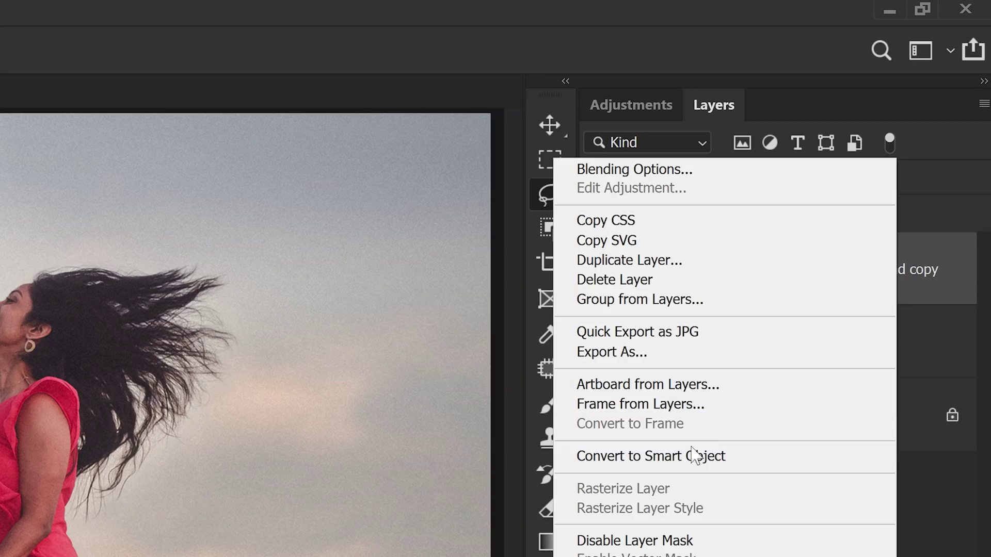
click(839, 229)
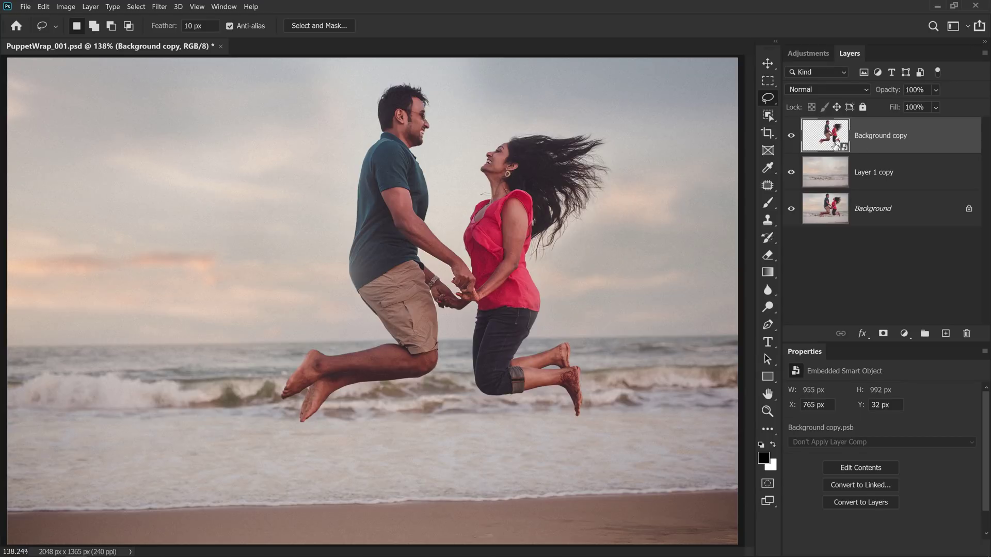
click(791, 136)
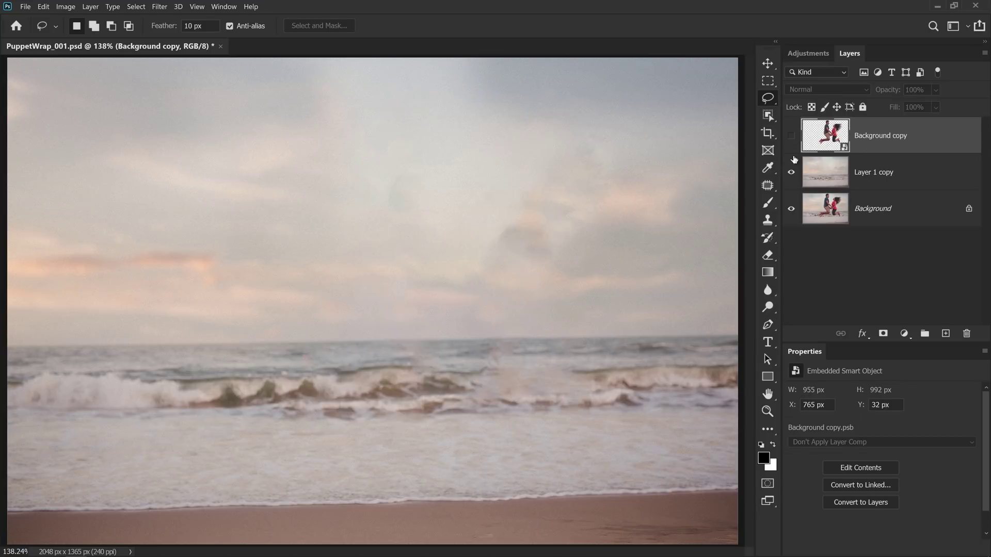
click(791, 136)
click(791, 136)
click(791, 136)
click(43, 7)
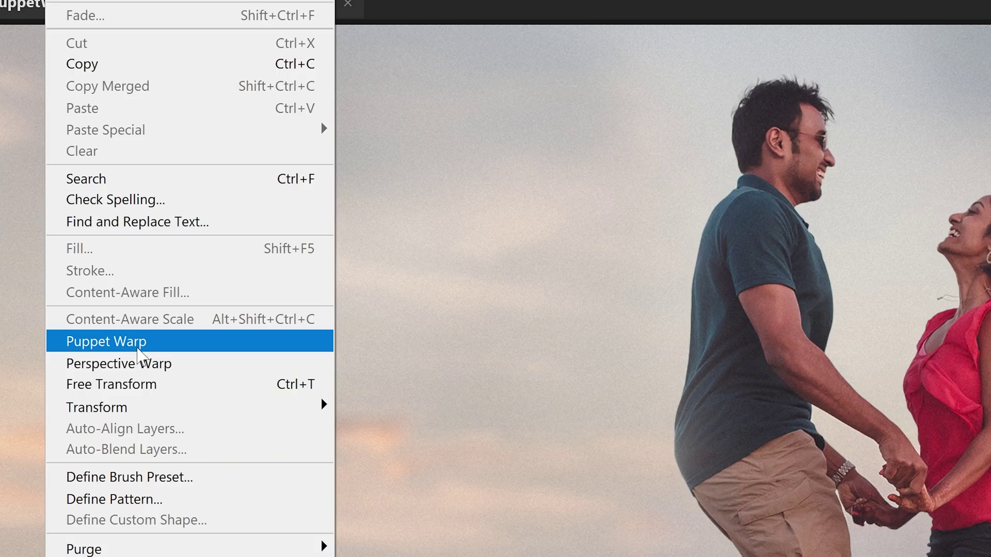
- Start Puppet Warp on the Subject layer with the mesh hidden, pinning the man's knee and woman's foot
click(81, 219)
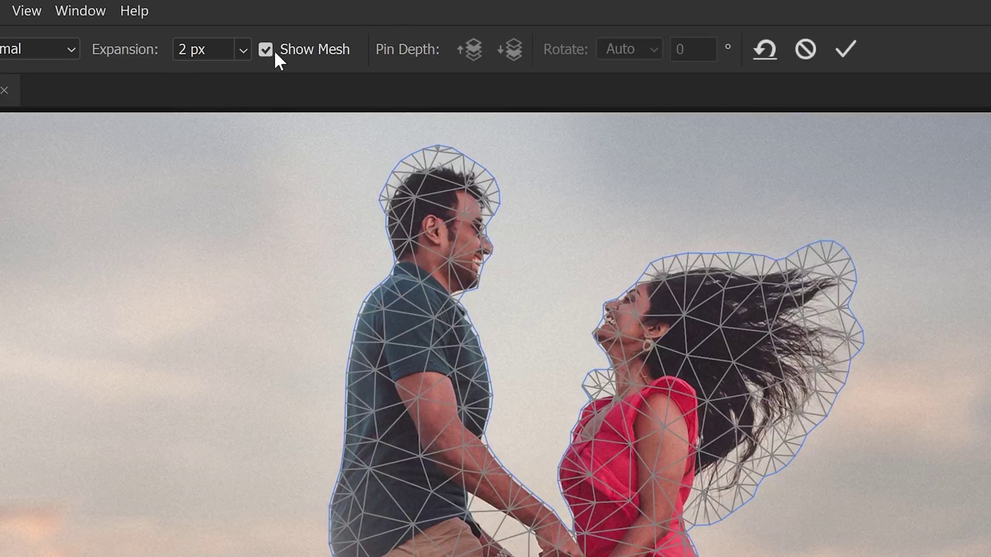
click(320, 27)
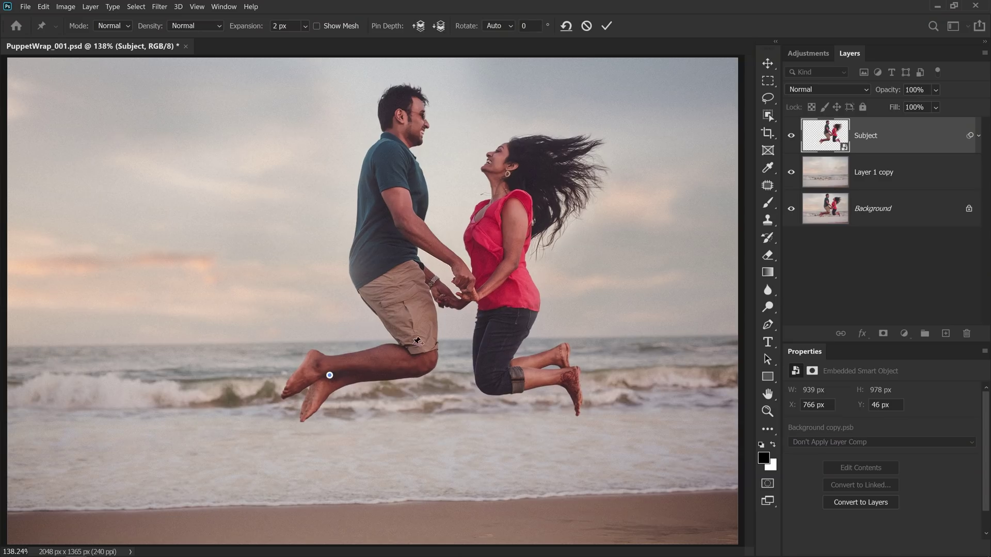
click(420, 356)
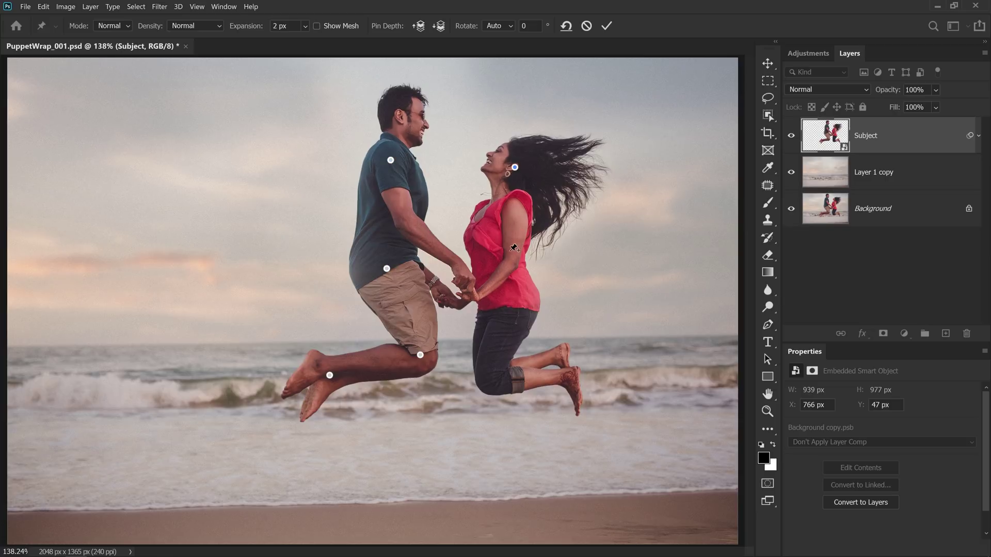
click(561, 361)
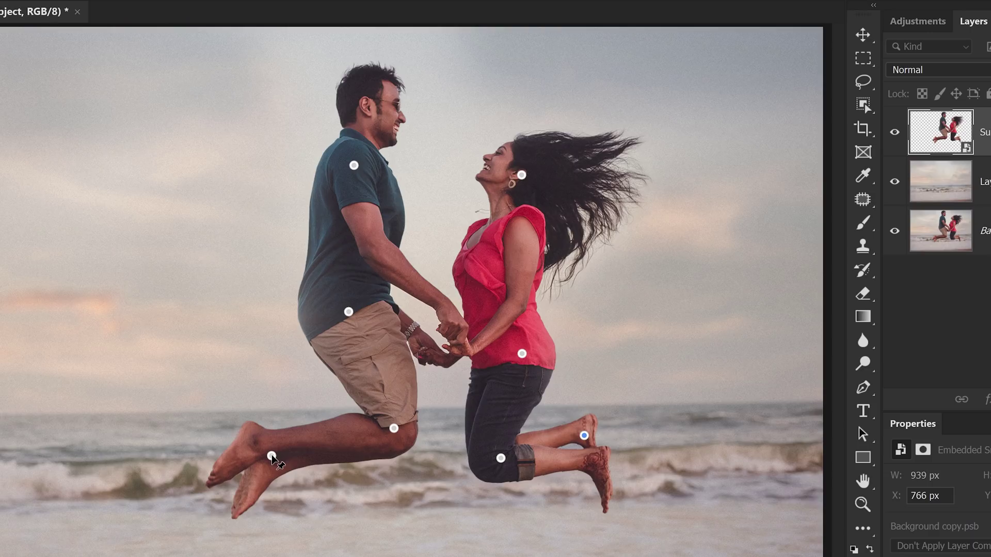
- Raise both people's feet and rotate the man's torso forward toward the woman
click(330, 375)
mouse_move(270, 455)
mouse_down()
mouse_move(274, 408)
mouse_move(262, 402)
mouse_up()
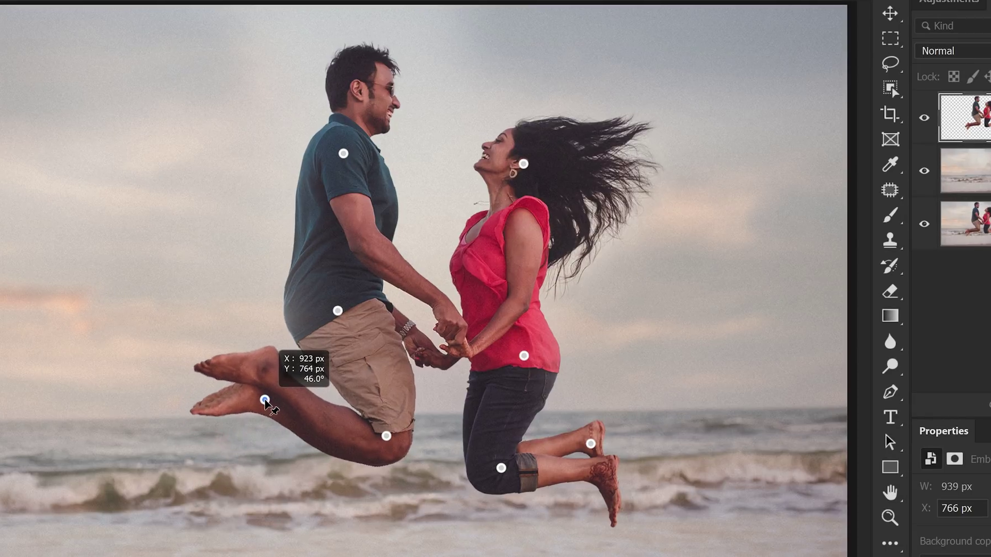
drag(595, 453, 588, 405)
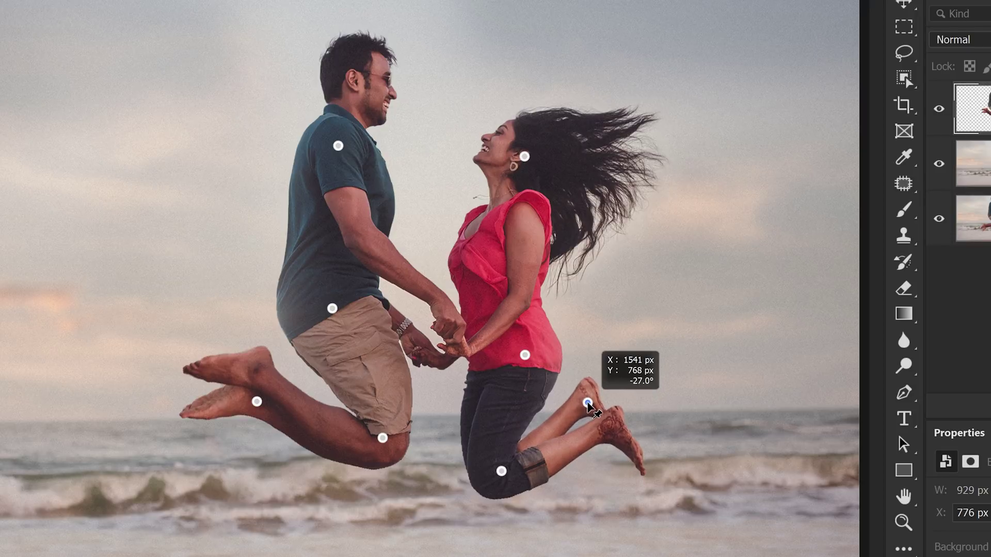
drag(338, 146, 377, 157)
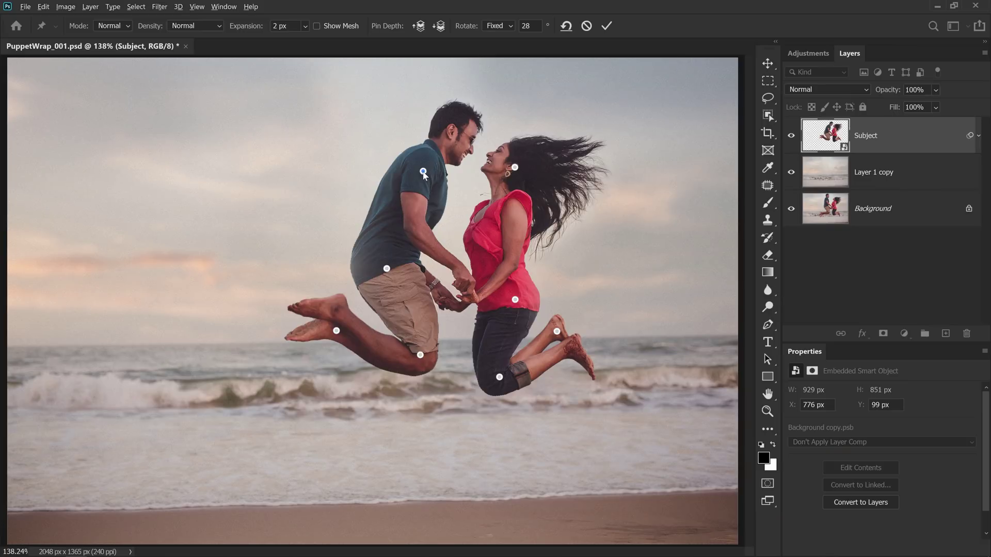
drag(435, 189, 436, 163)
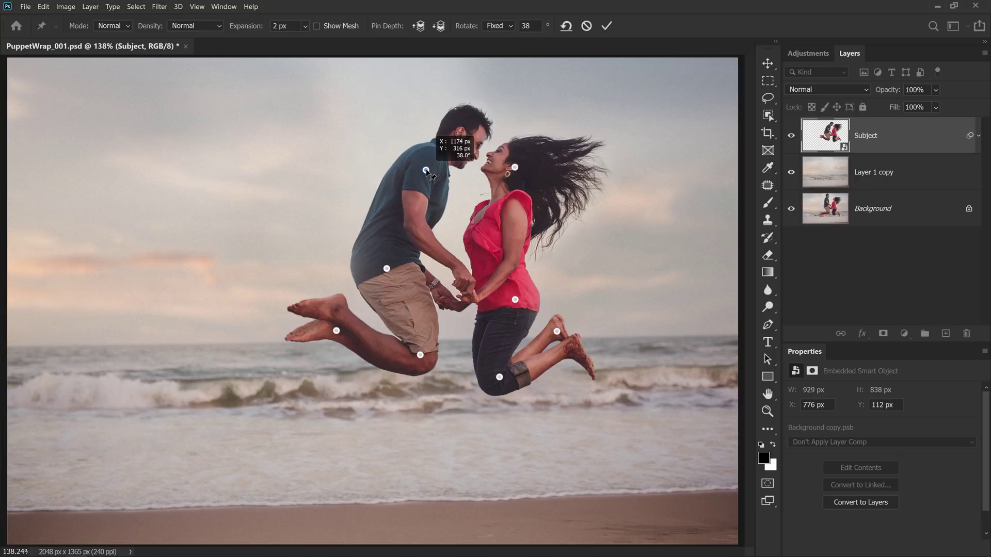
- Twist the woman's torso slightly and fine-tune the man's waist and leg bend
click(515, 167)
click(515, 299)
drag(527, 315, 515, 302)
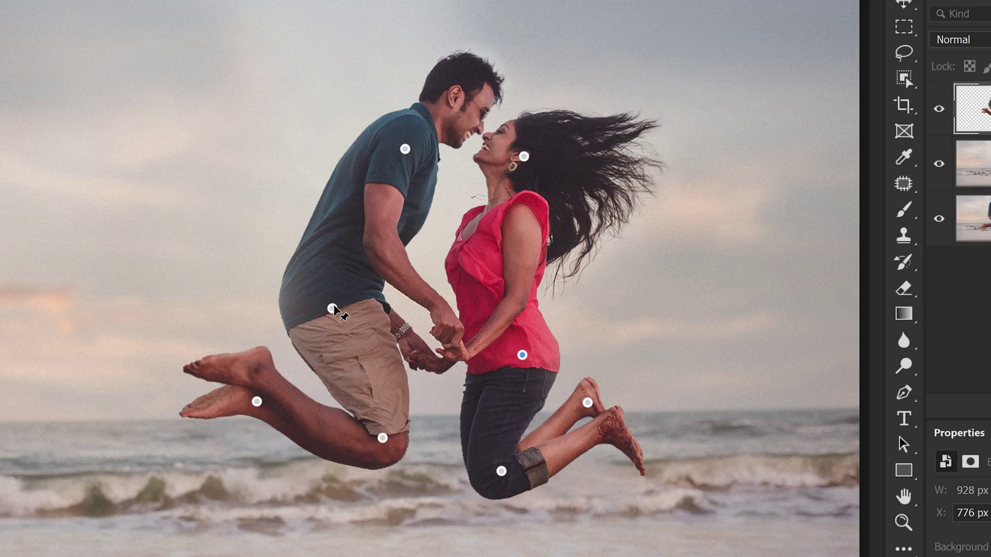
drag(386, 268, 392, 272)
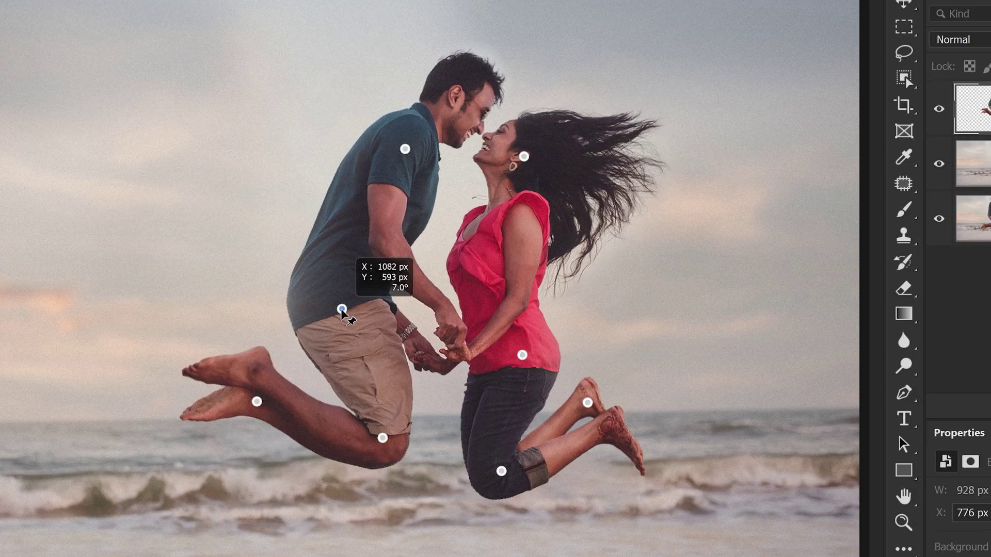
drag(257, 402, 262, 405)
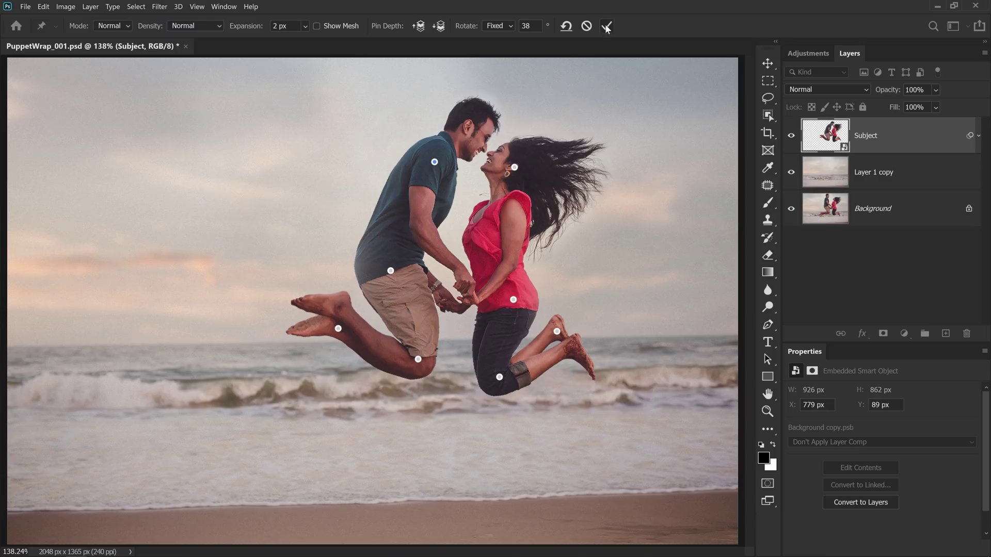
- Commit the Puppet Warp and toggle the original layer to compare before and after
click(606, 26)
alt+click(791, 256)
alt+click(791, 257)
alt+click(791, 258)
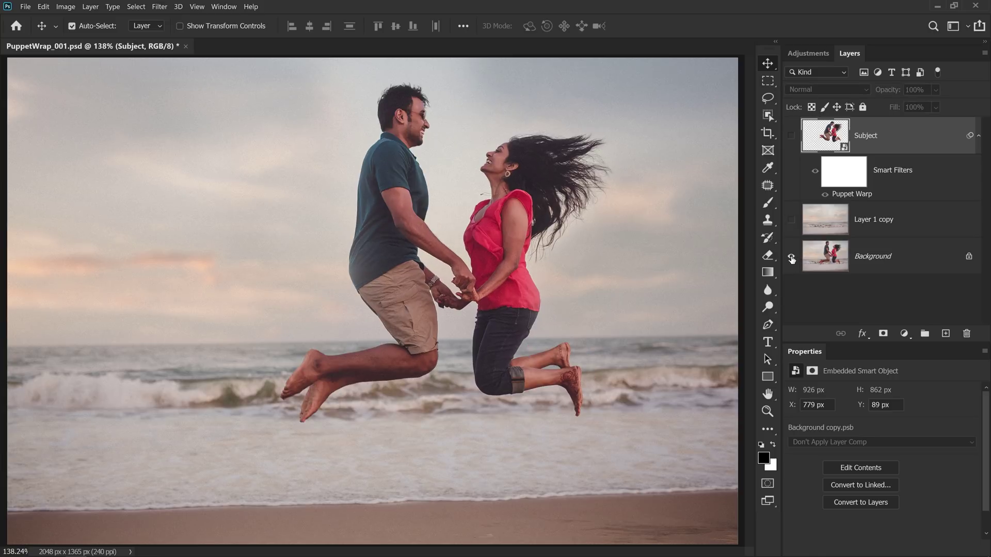
alt+click(791, 259)
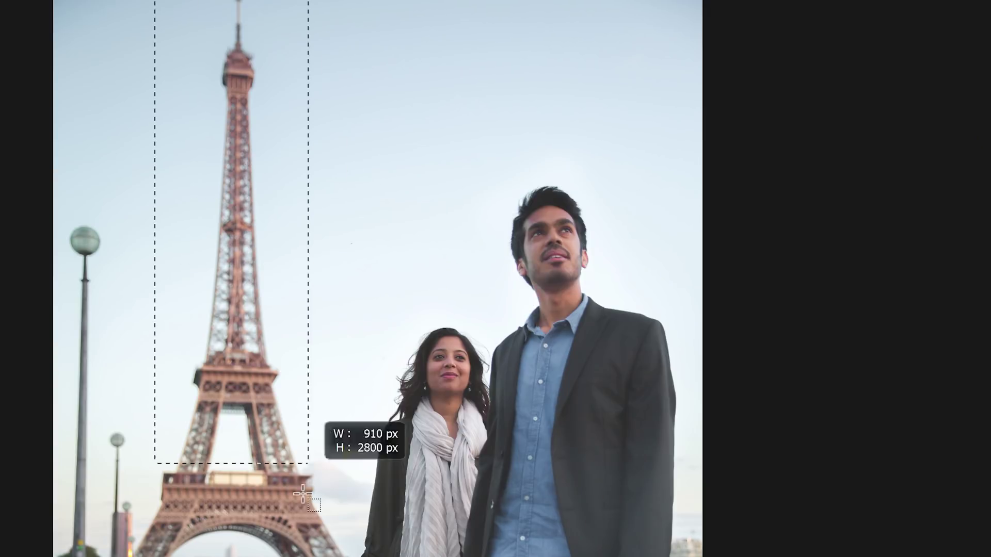
- Select the Eiffel Tower, adding its left base, right leg and spire tip
drag(171, 9, 323, 555)
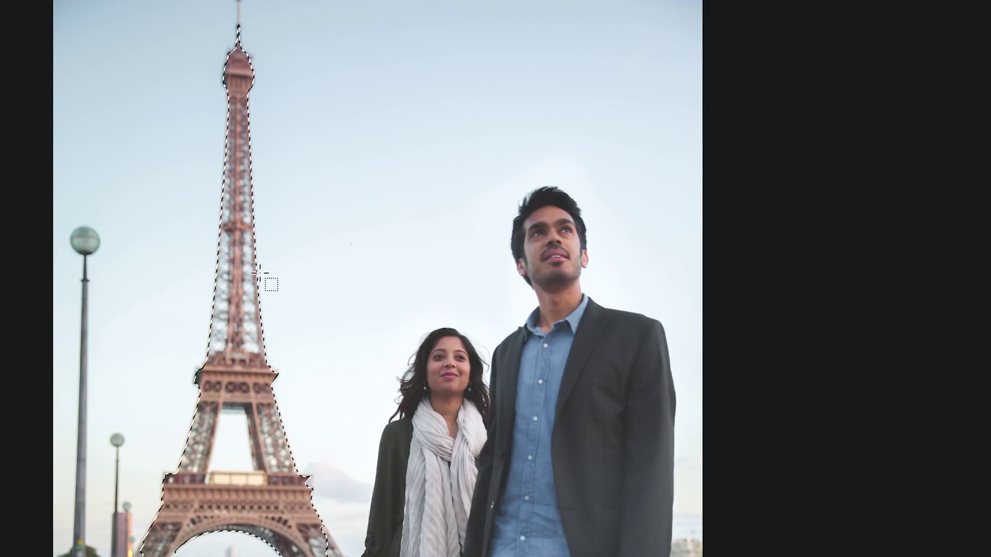
drag(130, 520, 152, 555)
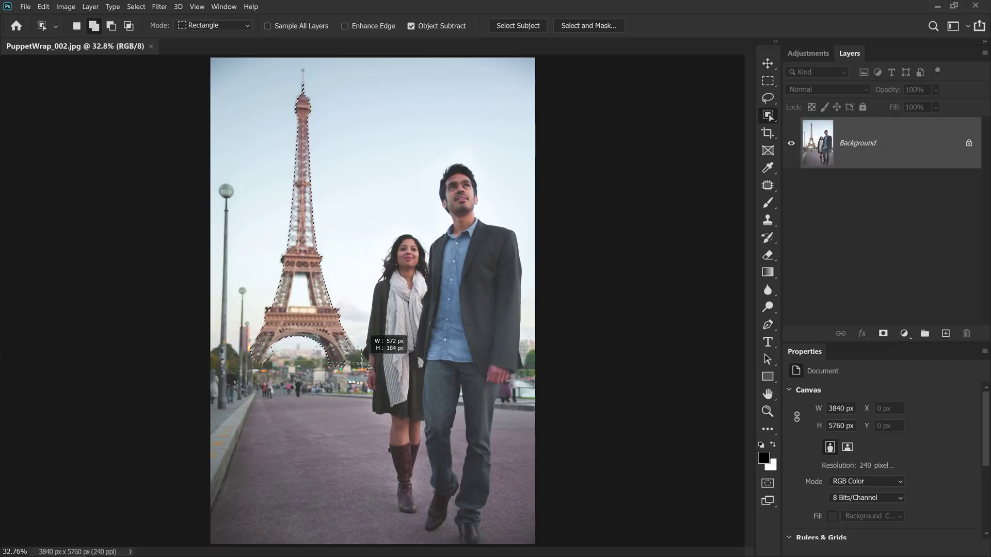
drag(356, 328, 336, 361)
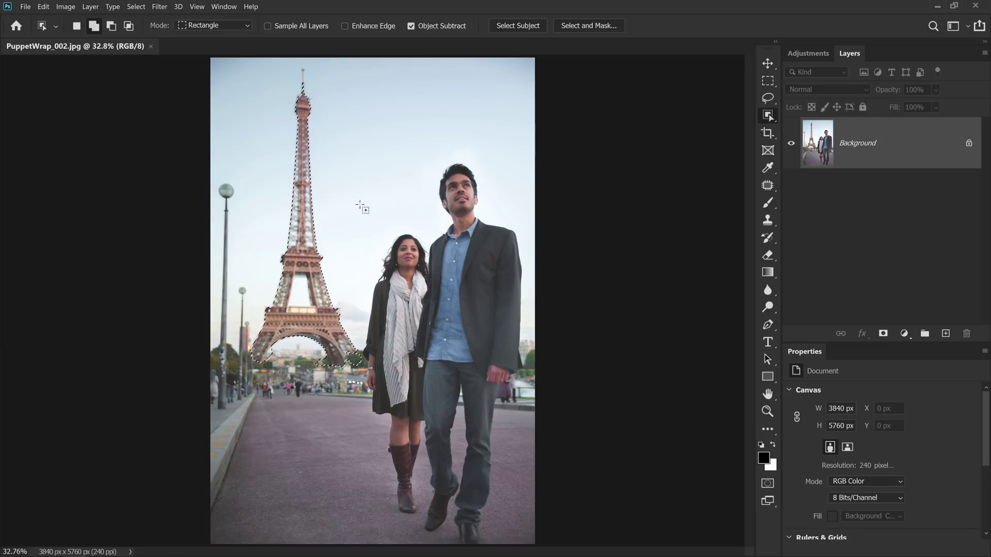
scroll(347, 99, up, 5)
drag(317, 71, 433, 227)
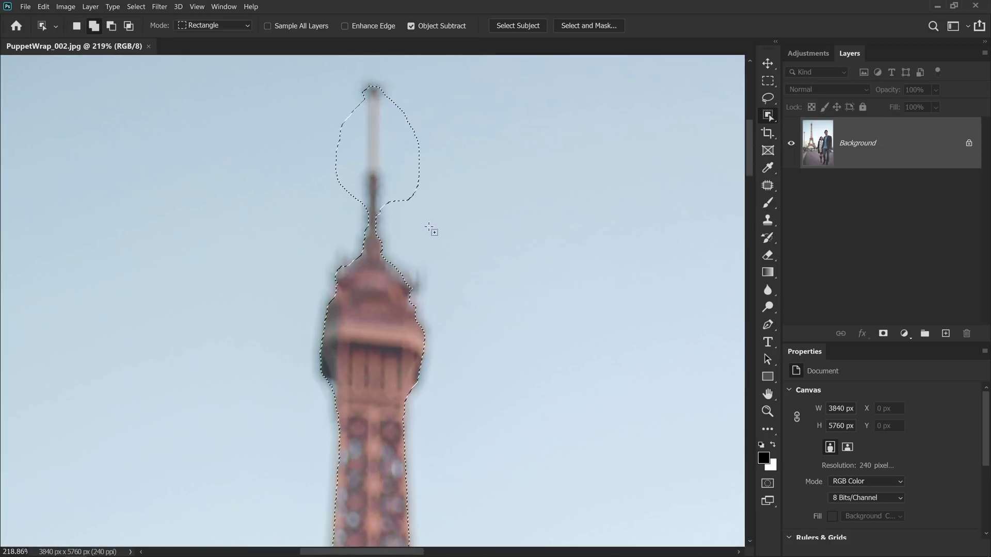
drag(347, 78, 405, 124)
drag(351, 75, 393, 110)
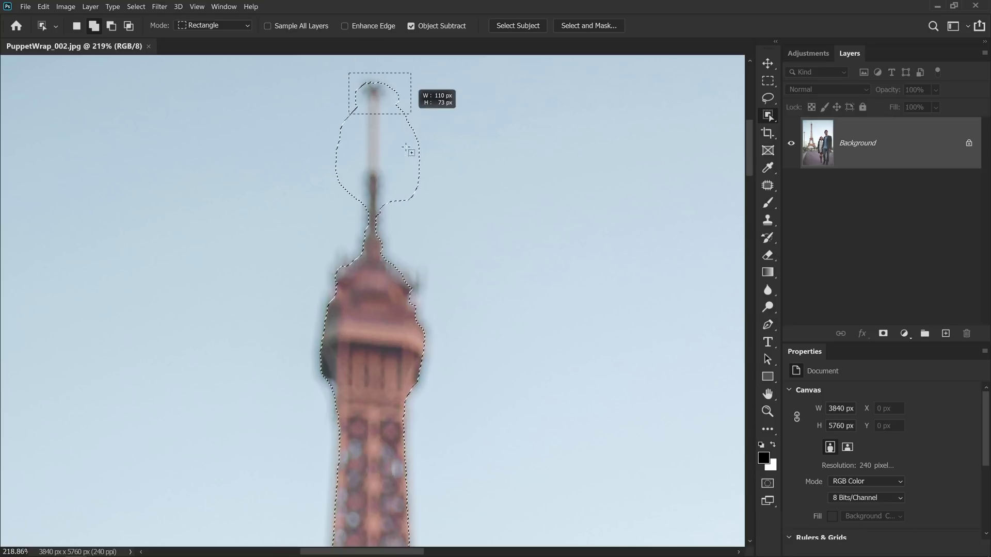
scroll(393, 233, down, 2)
scroll(393, 233, down, 3)
scroll(413, 276, up, 2)
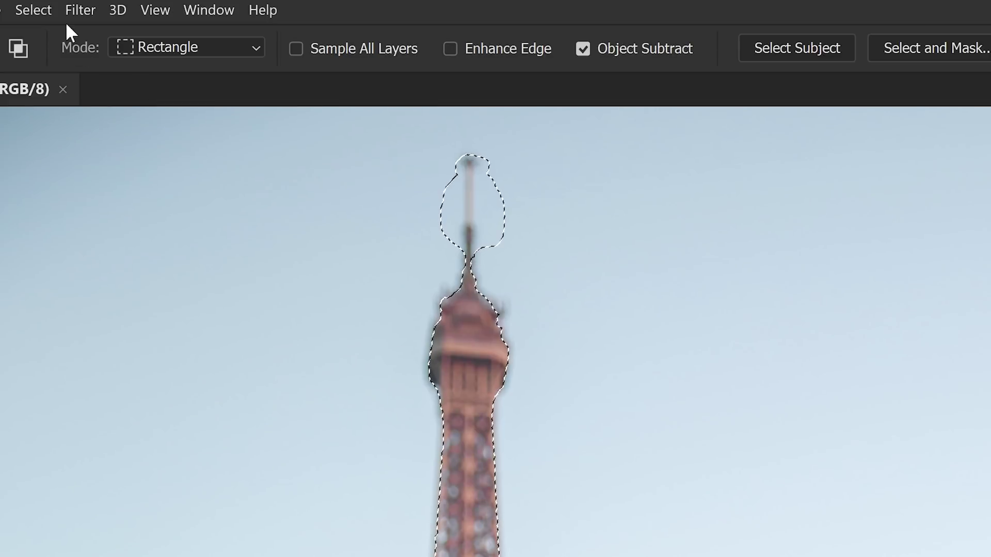
- Expand the tower selection outward by 10 pixels
click(33, 9)
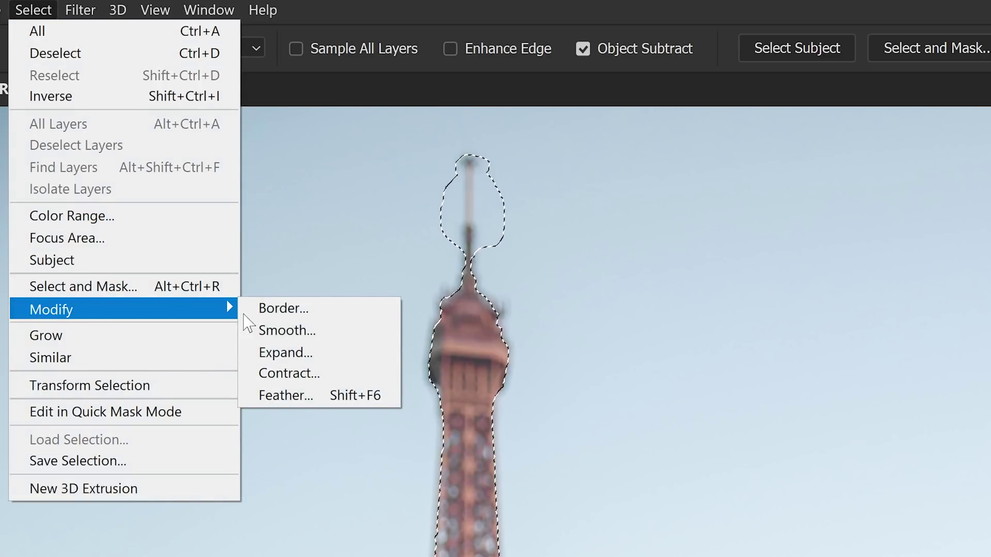
click(285, 353)
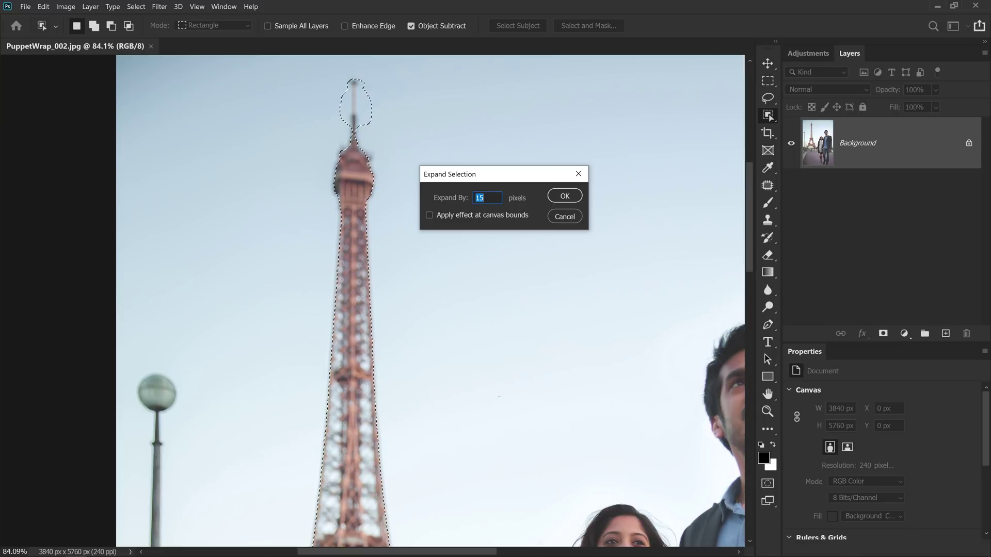
text(10)
click(556, 196)
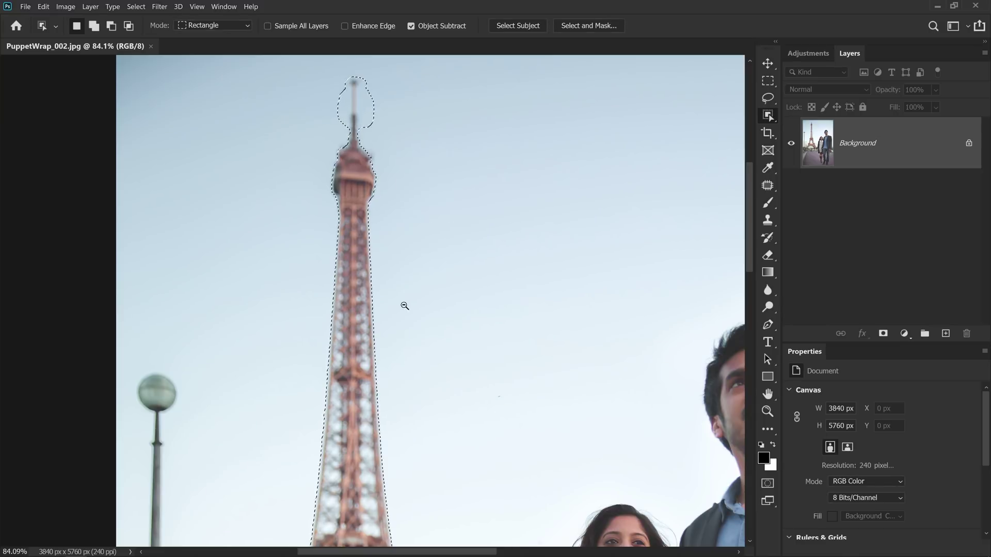
- Expand the tower selection by another 1 pixel
scroll(404, 306, up, 3)
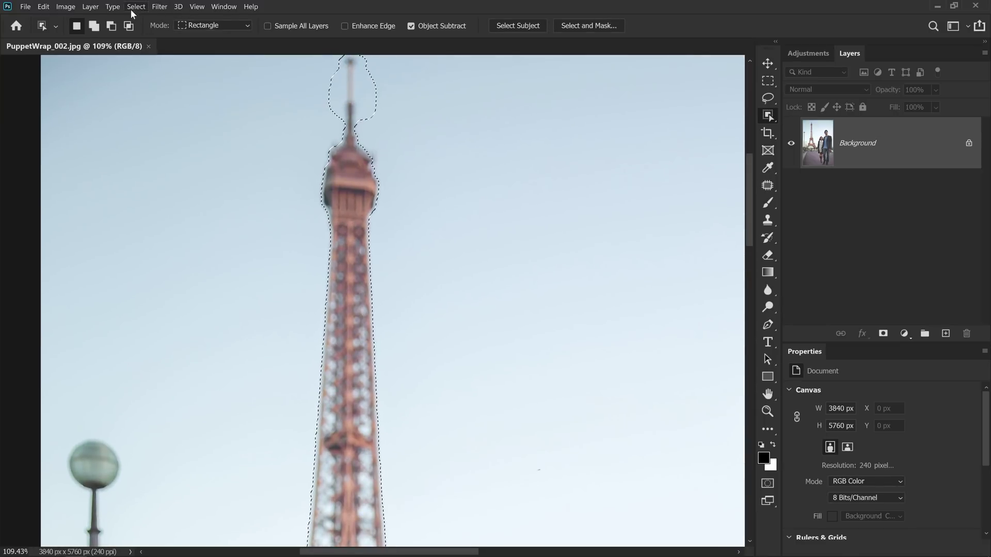
click(135, 6)
click(258, 179)
text(1)
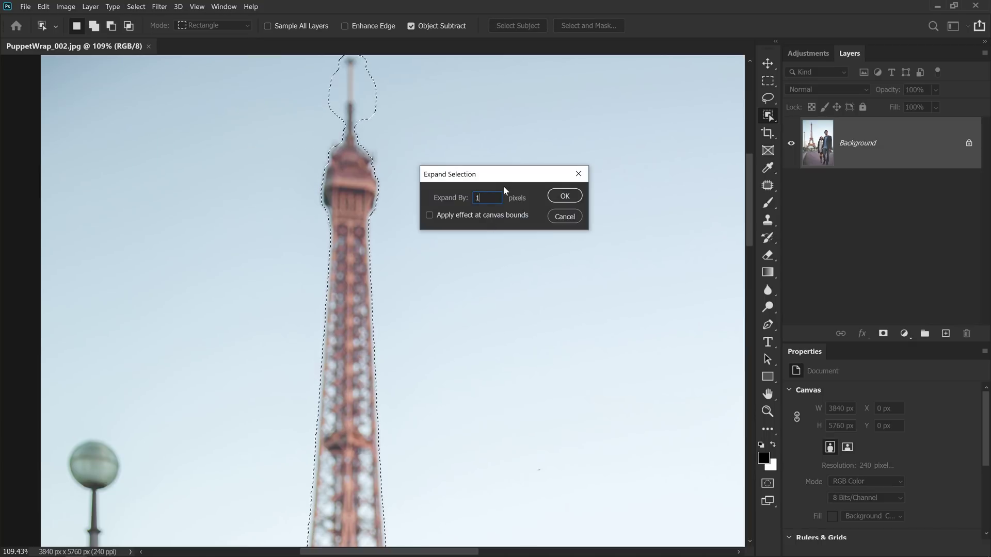
click(565, 196)
- With the Lasso at feather 0, add the area around the tower top to the selection
mouse_move(383, 162)
mouse_down()
mouse_move(359, 221)
mouse_move(367, 231)
mouse_up()
key(l)
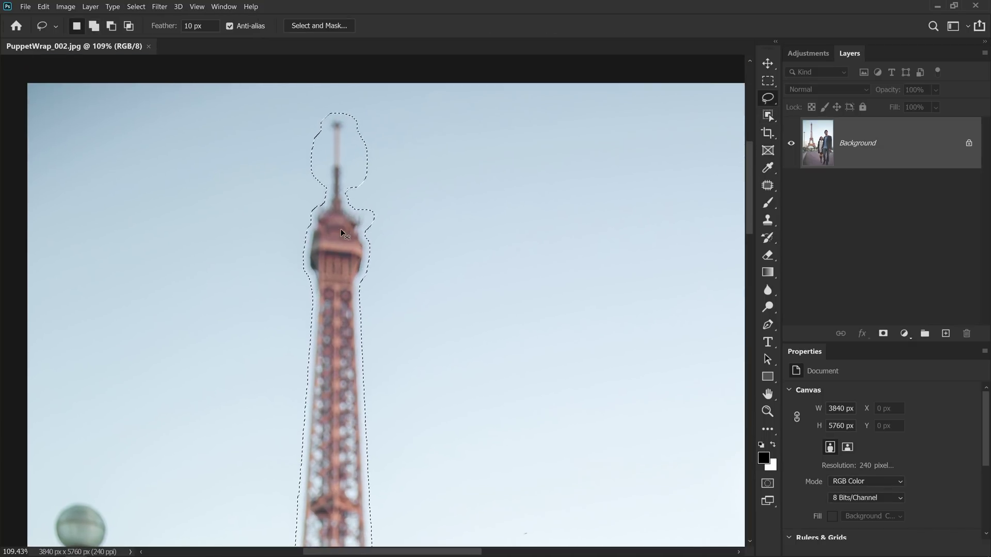
key(ctrl+z)
drag(189, 26, 202, 26)
text(0)
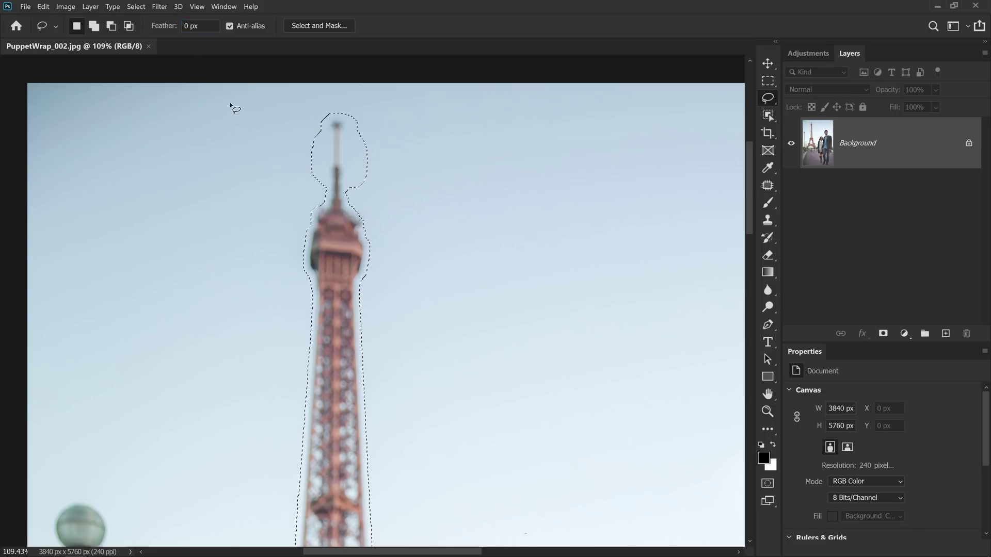
drag(325, 192, 340, 227)
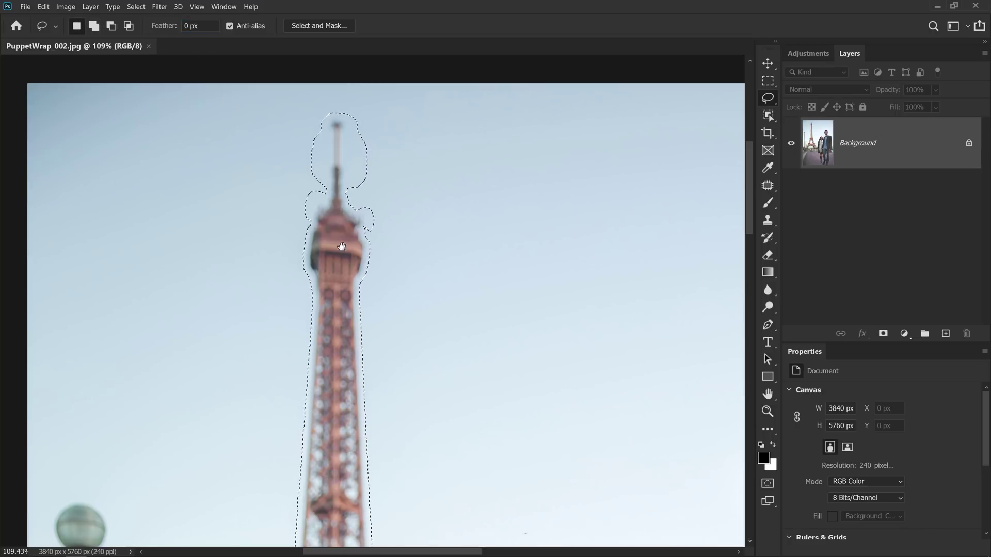
scroll(343, 254, down, 1)
scroll(350, 230, down, 3)
alt+scroll(361, 335, up, 1)
scroll(382, 335, down, 1)
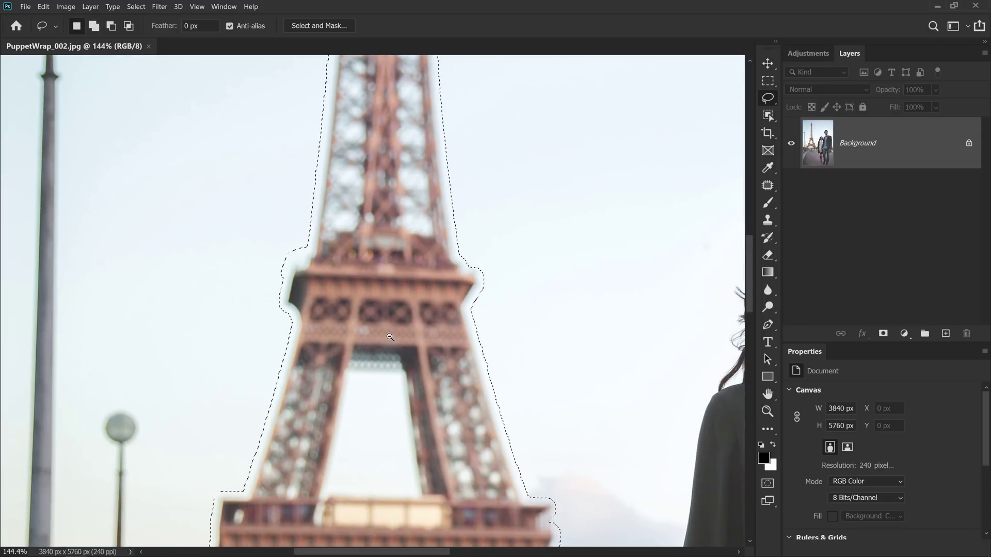
scroll(387, 332, down, 1)
drag(464, 305, 427, 245)
- Save the tower selection as a channel named 'Eiffel', then deselect
scroll(418, 253, down, 2)
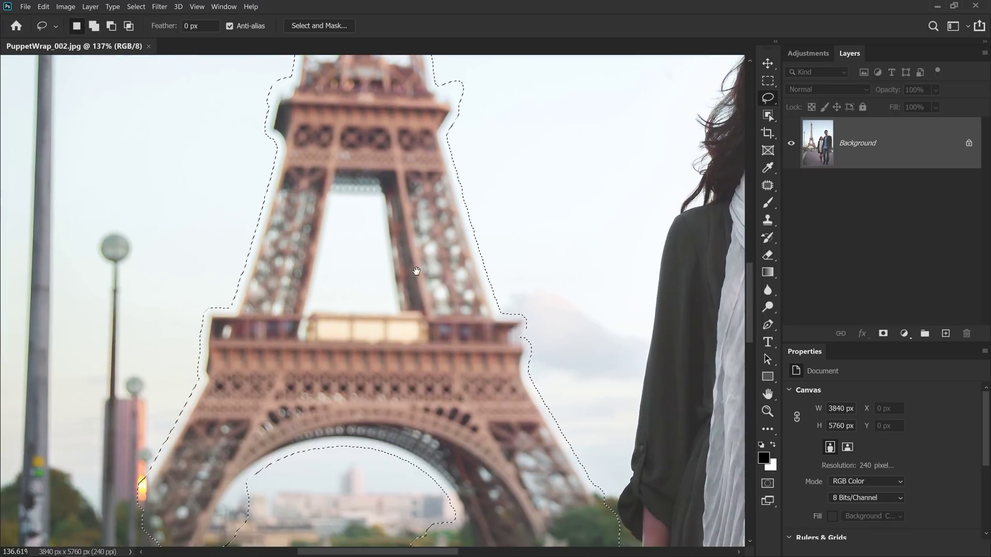
scroll(409, 310, down, 2)
scroll(408, 309, down, 2)
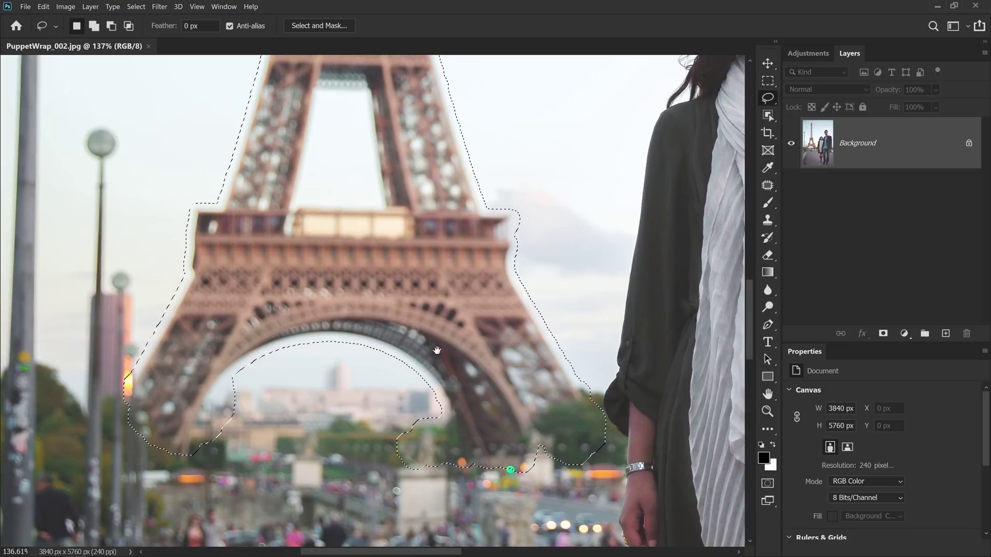
scroll(418, 313, down, 2)
key(ctrl+0)
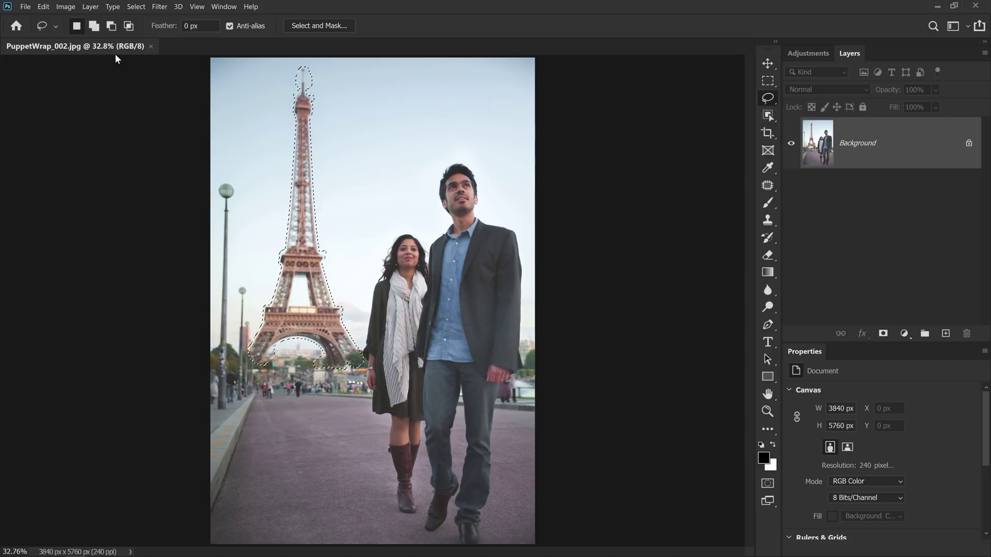
click(136, 7)
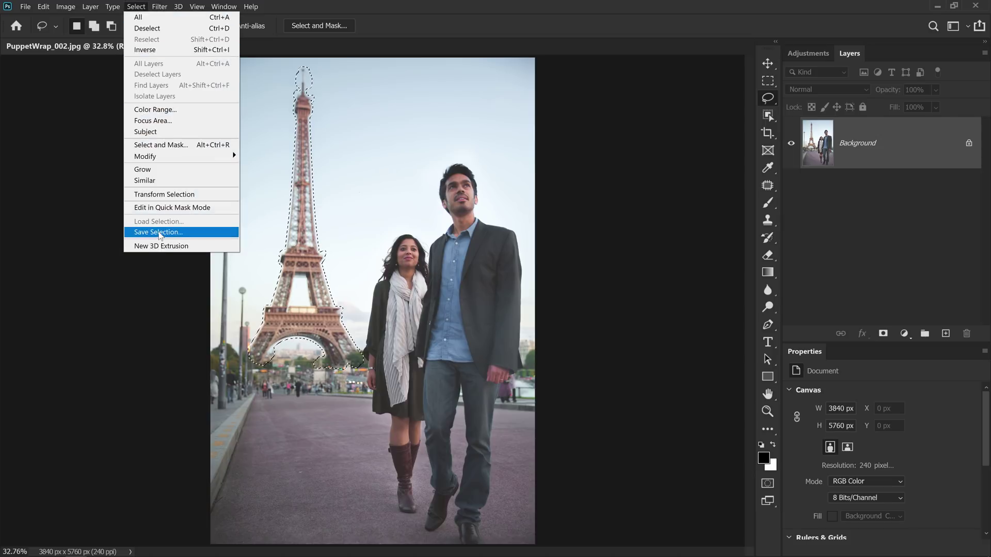
click(160, 232)
text(Eiffel)
click(587, 142)
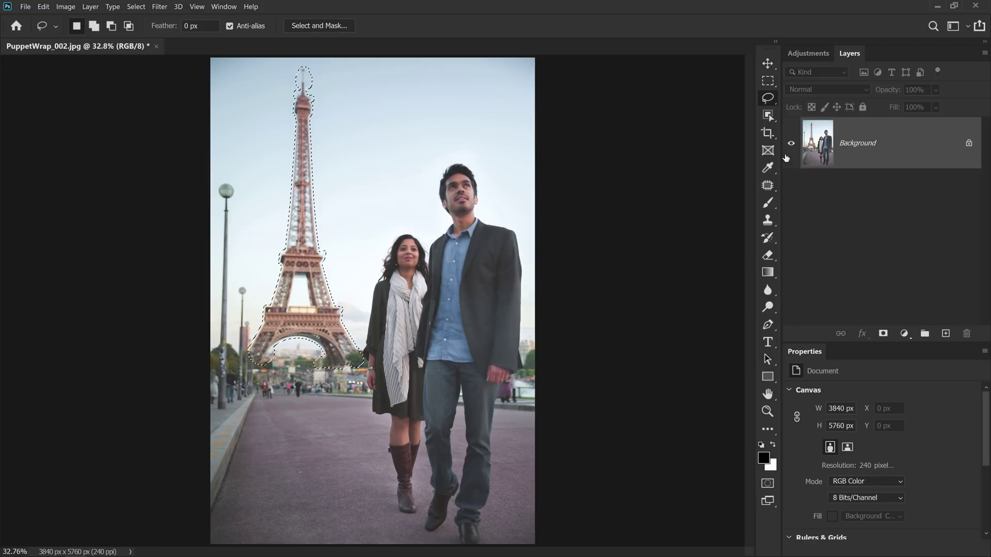
key(ctrl+d)
- Duplicate the photo layer twice, hide Layer 1 copy, and rename Layer 1 to CleanPlate
key(ctrl+j)
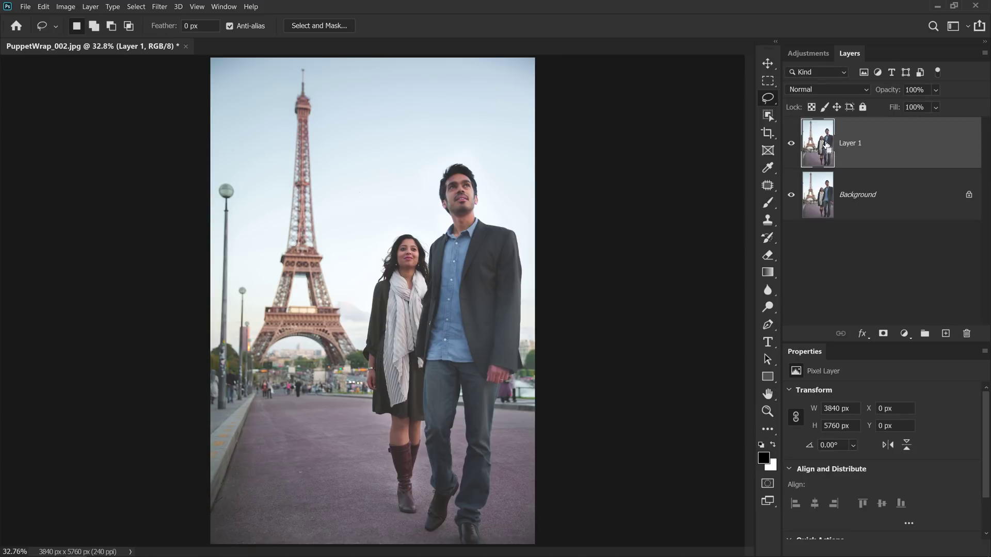
key(ctrl+j)
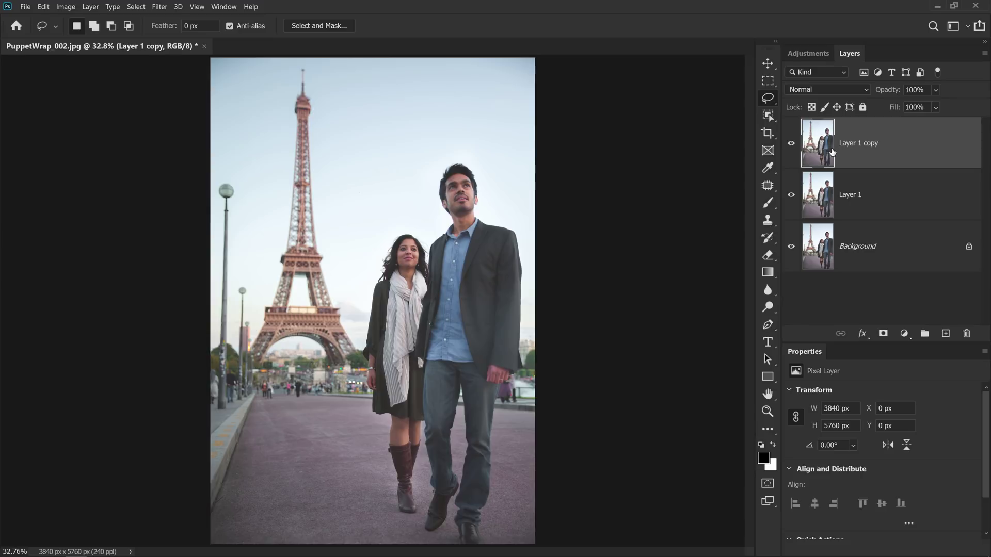
click(791, 143)
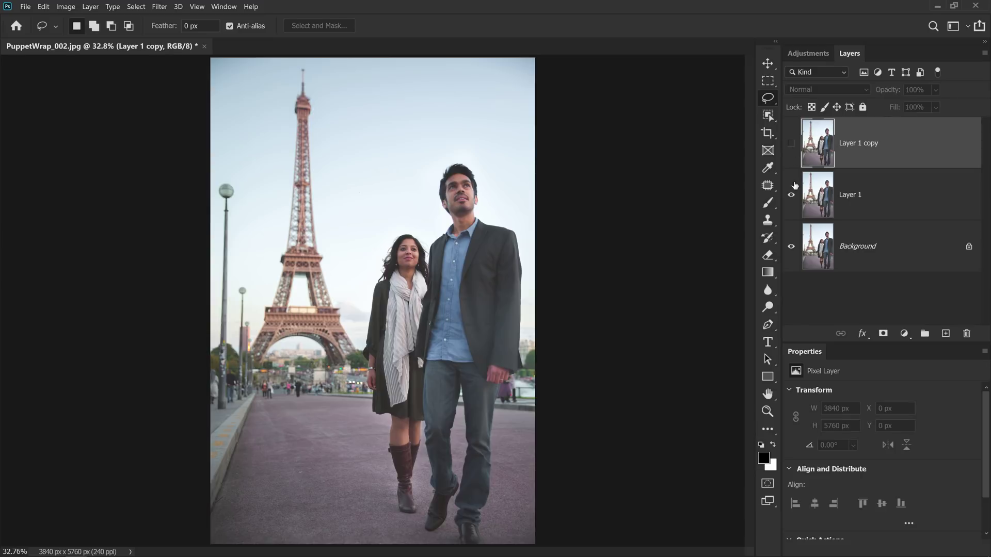
click(793, 197)
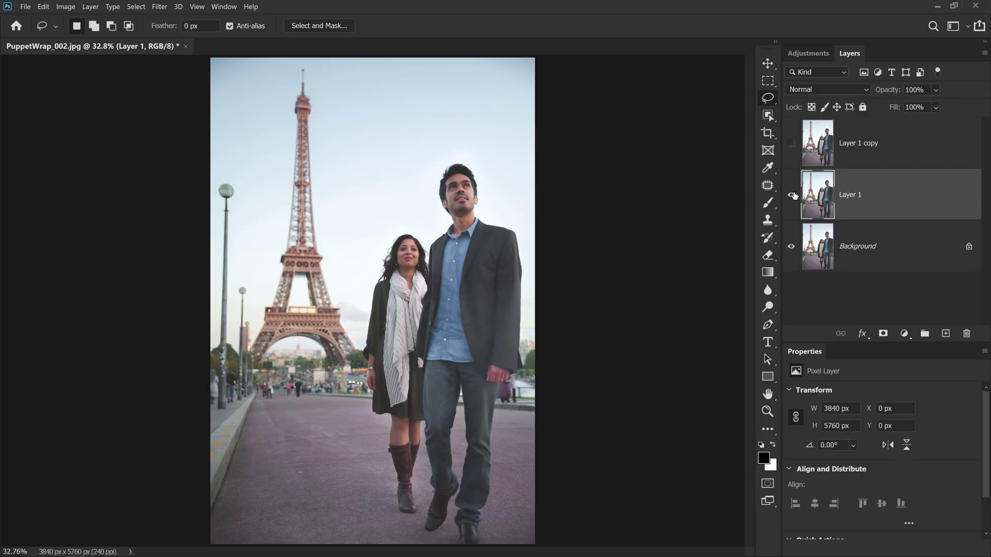
double_click(850, 195)
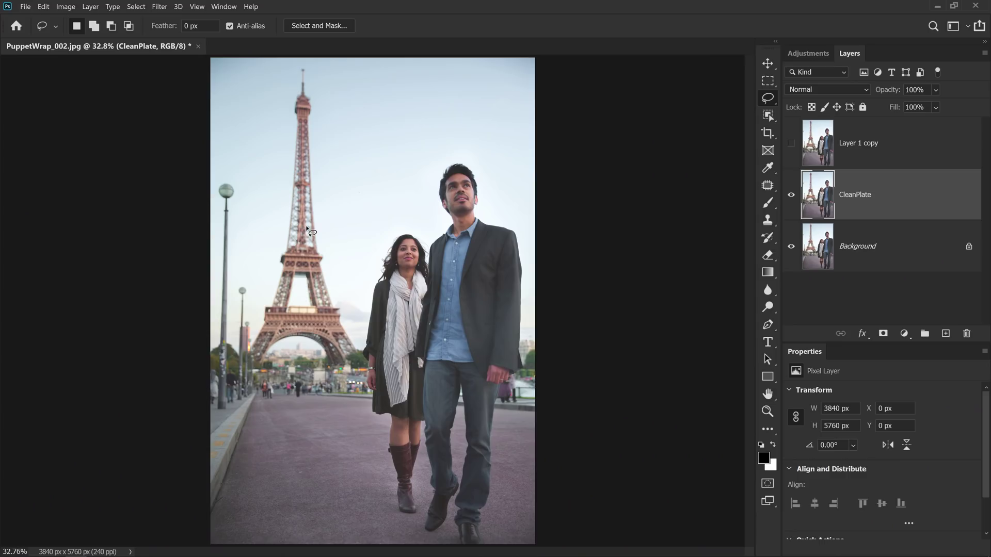
key(v)
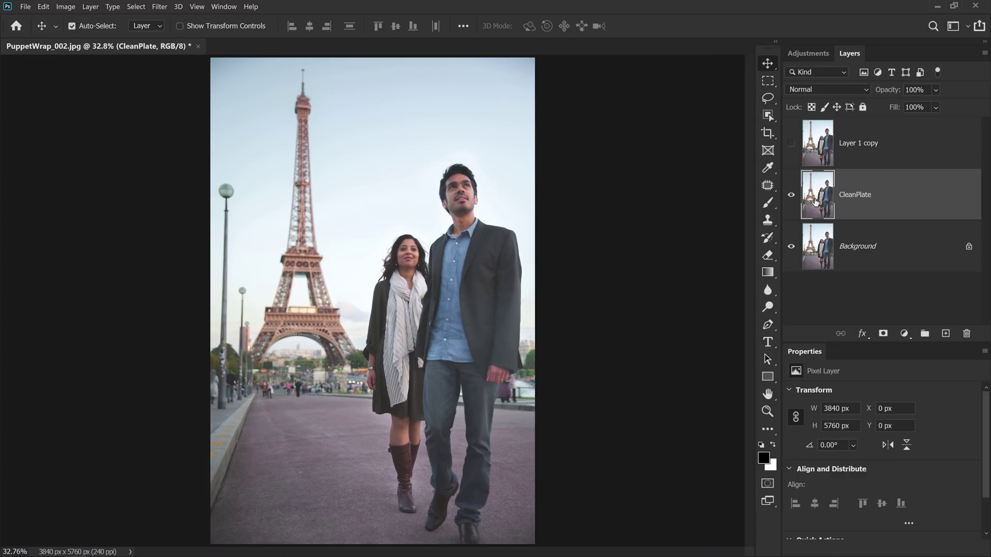
- Load the saved EF tower selection on CleanPlate
click(136, 7)
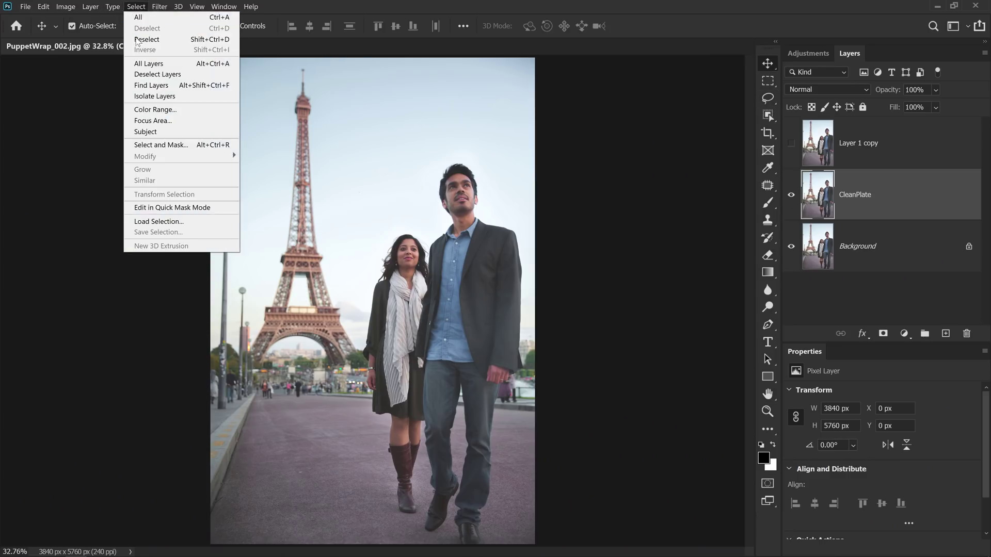
click(159, 222)
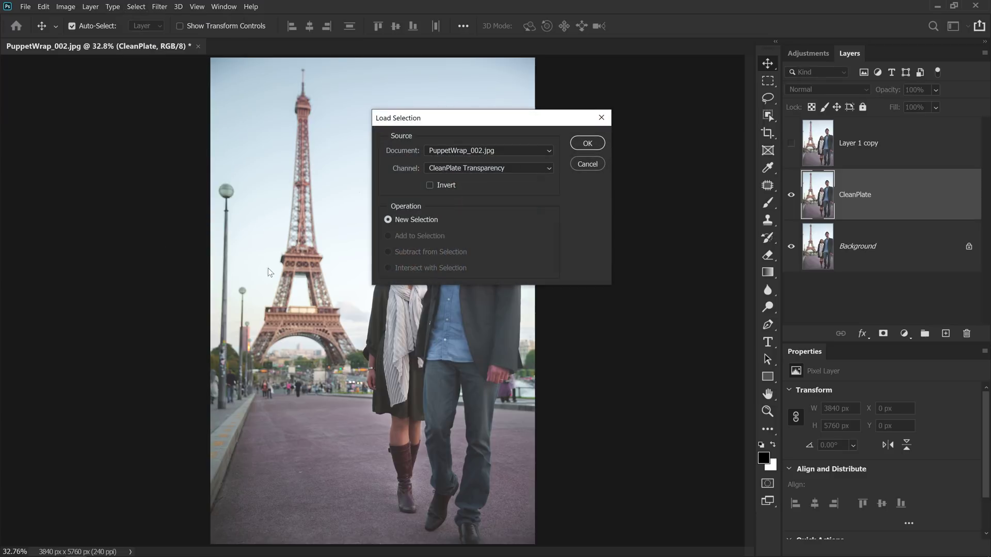
click(485, 169)
click(440, 200)
click(588, 144)
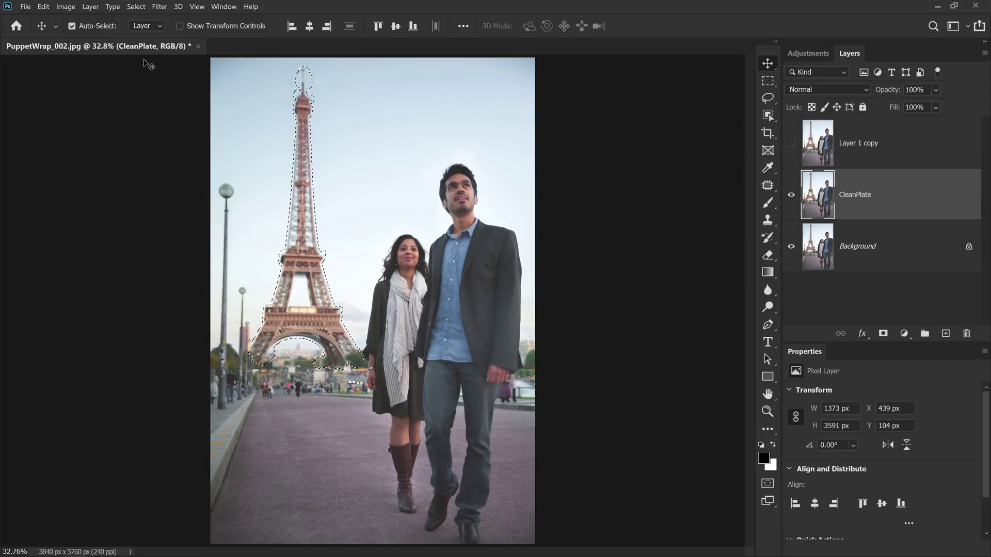
- Open Content-Aware Fill to remove the selected tower
click(45, 7)
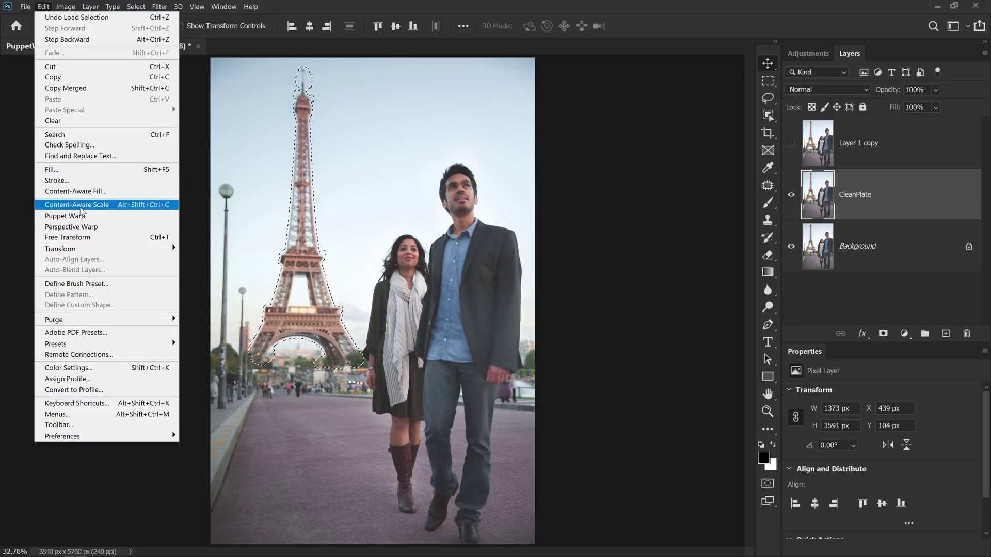
click(77, 191)
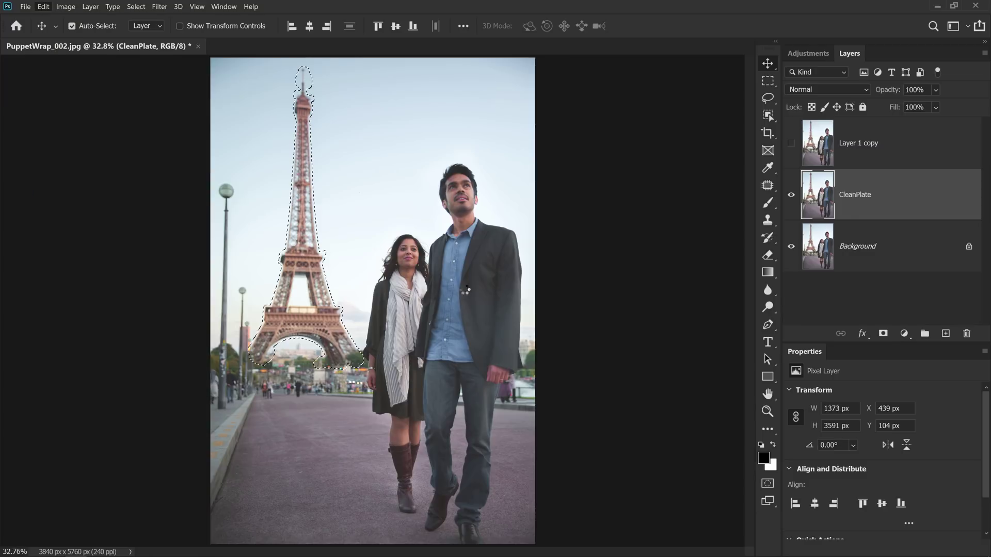
scroll(532, 283, up, 5)
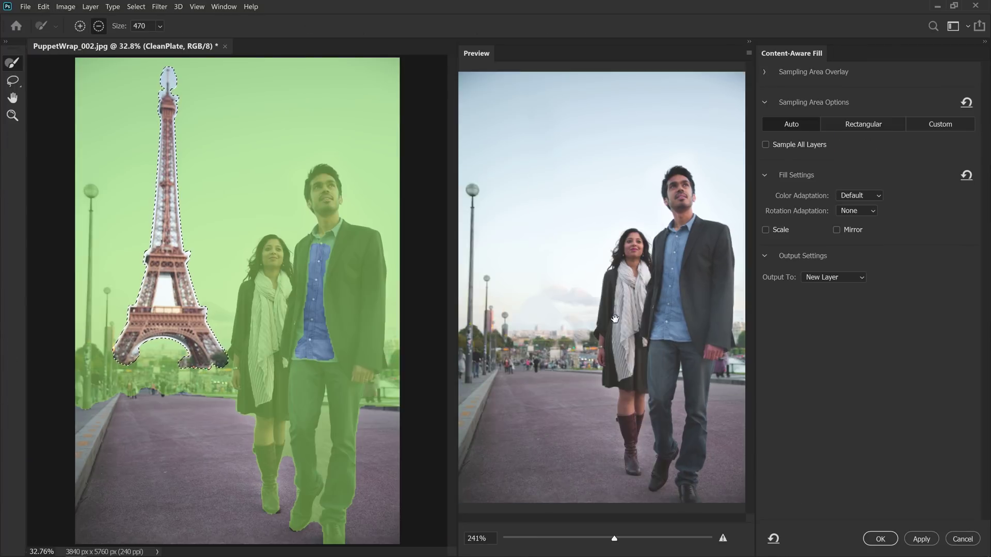
- Output the fill to a new layer, deselect, and merge it down into the CleanPlate copy
scroll(573, 217, down, 5)
click(878, 539)
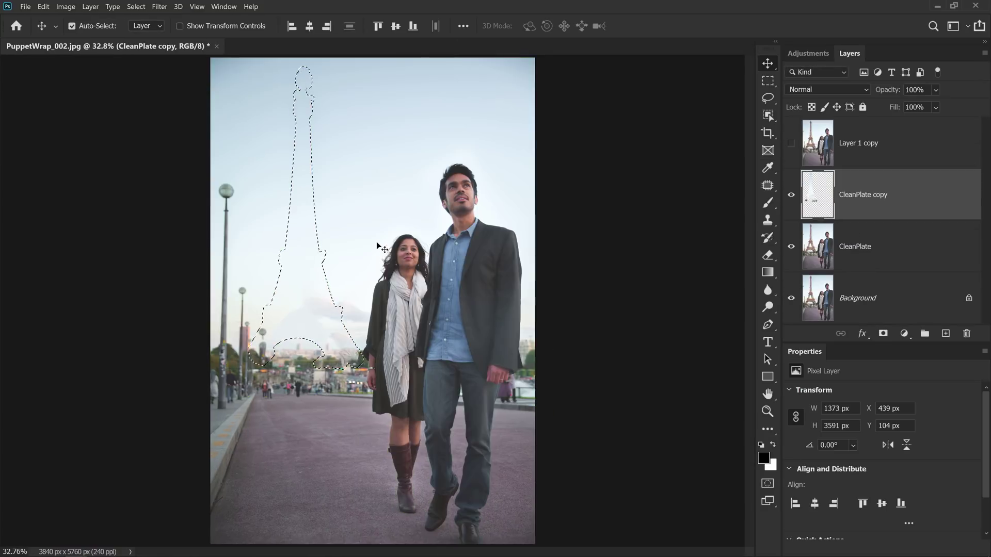
key(ctrl+d)
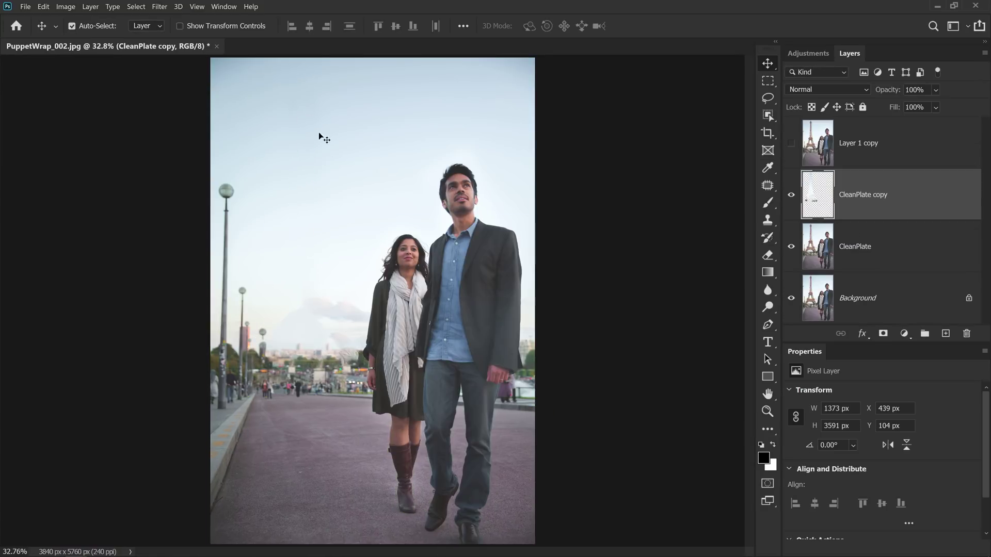
alt+click(791, 195)
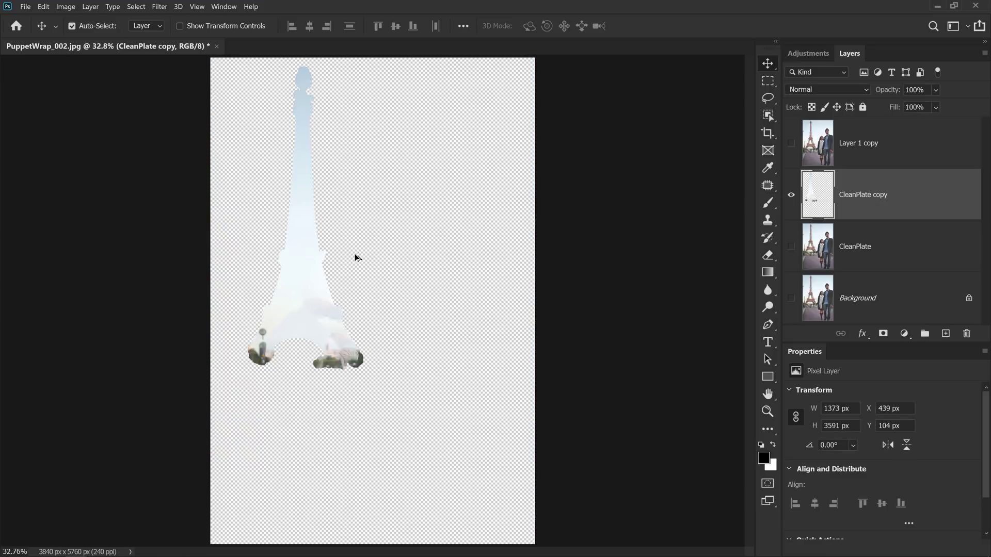
alt+click(791, 195)
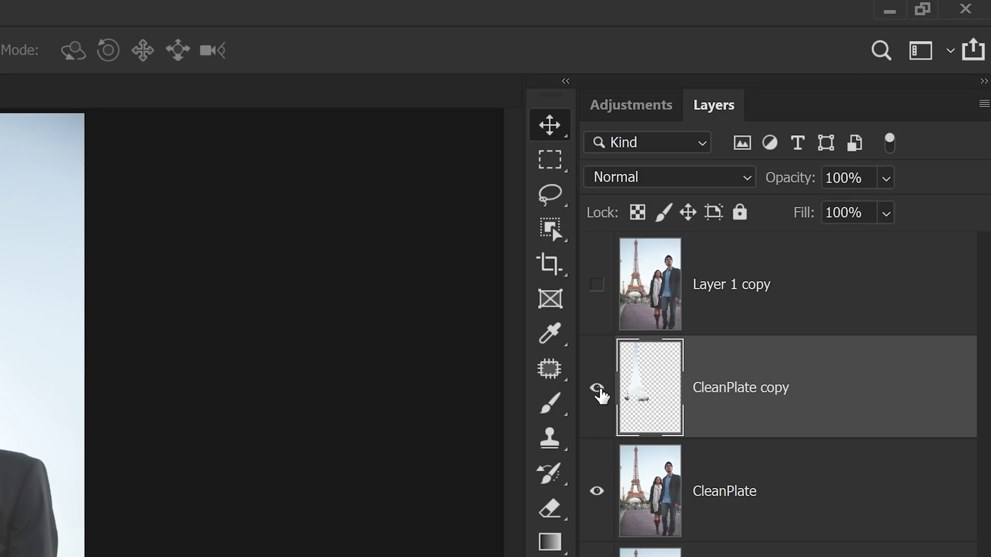
shift+click(634, 498)
key(ctrl+e)
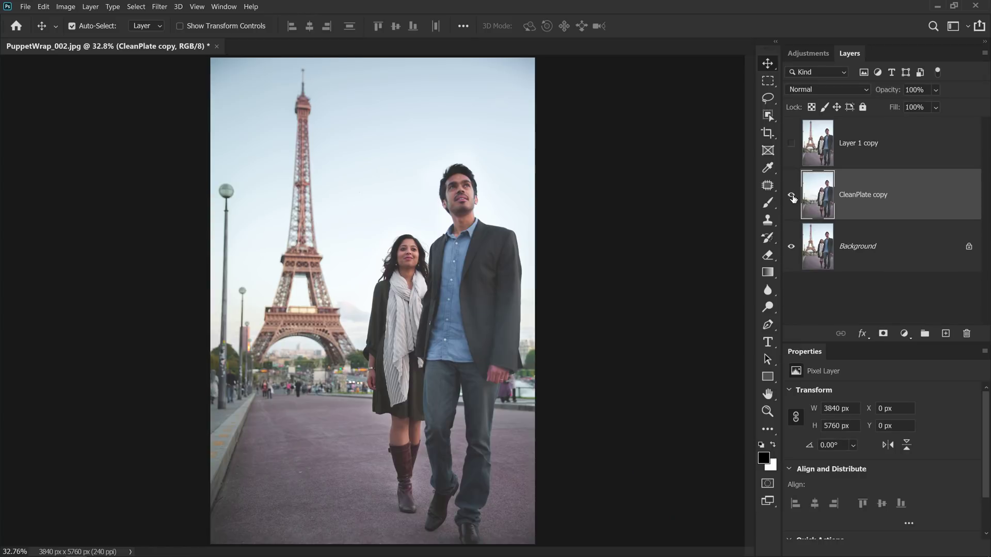
click(791, 196)
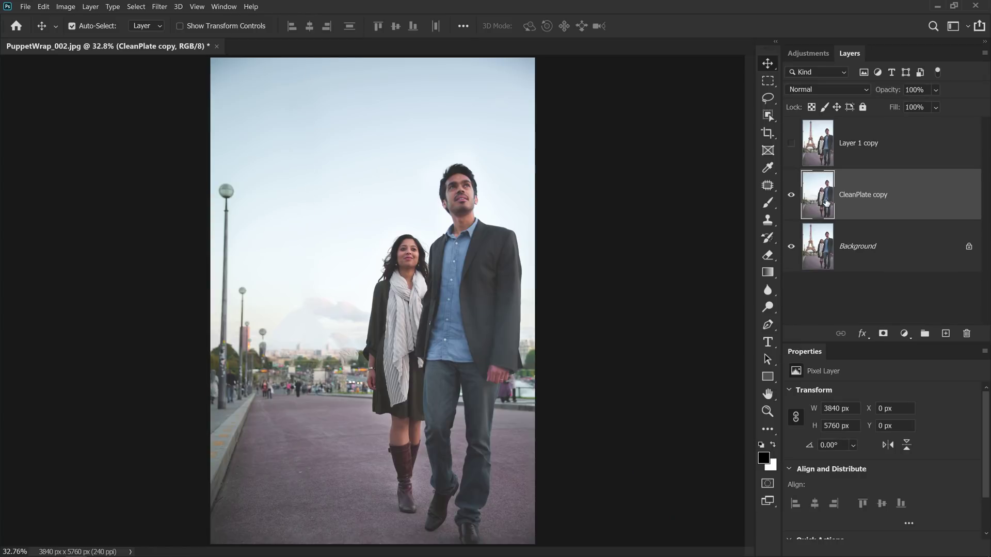
click(792, 144)
- Load the layer-transparency selection on Layer 1 copy and add a tower-shaped layer mask
click(817, 157)
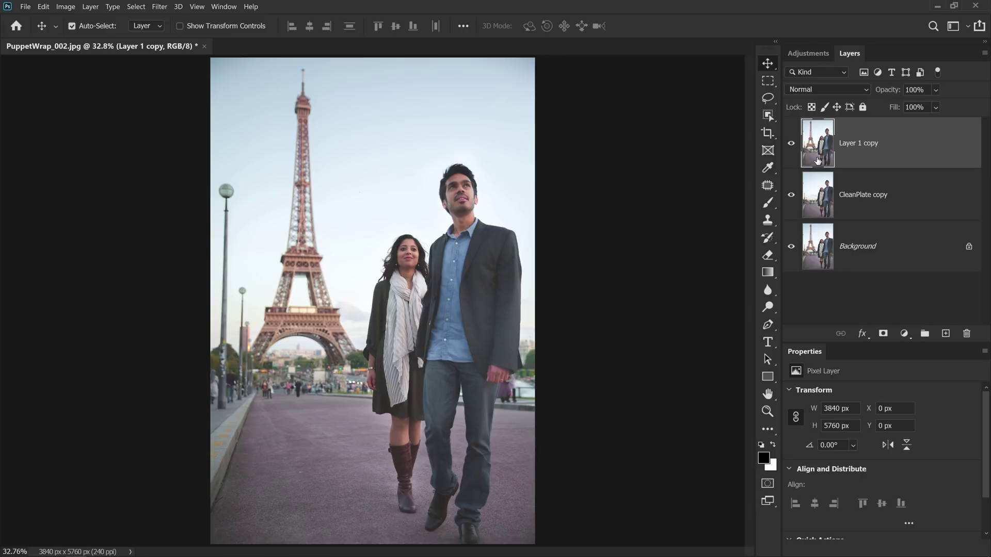
click(135, 7)
click(160, 223)
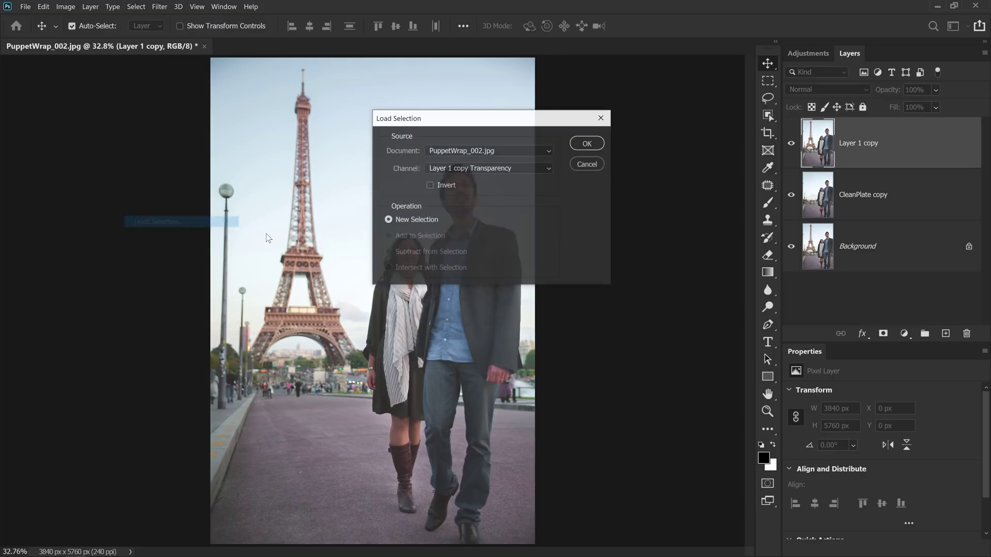
click(488, 168)
click(488, 190)
click(585, 143)
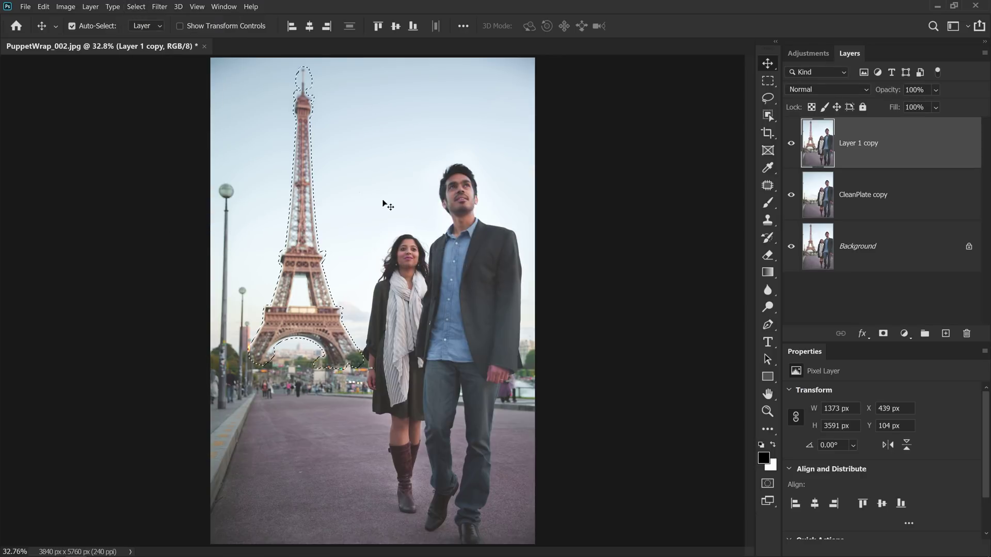
click(883, 334)
- Convert the masked Layer 1 copy into a smart object
click(792, 144)
click(791, 146)
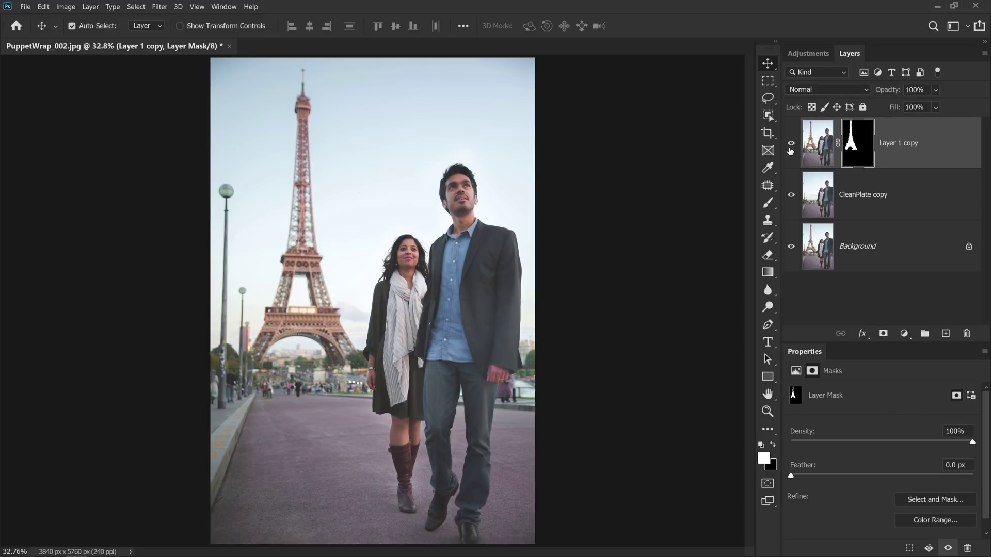
right_click(948, 146)
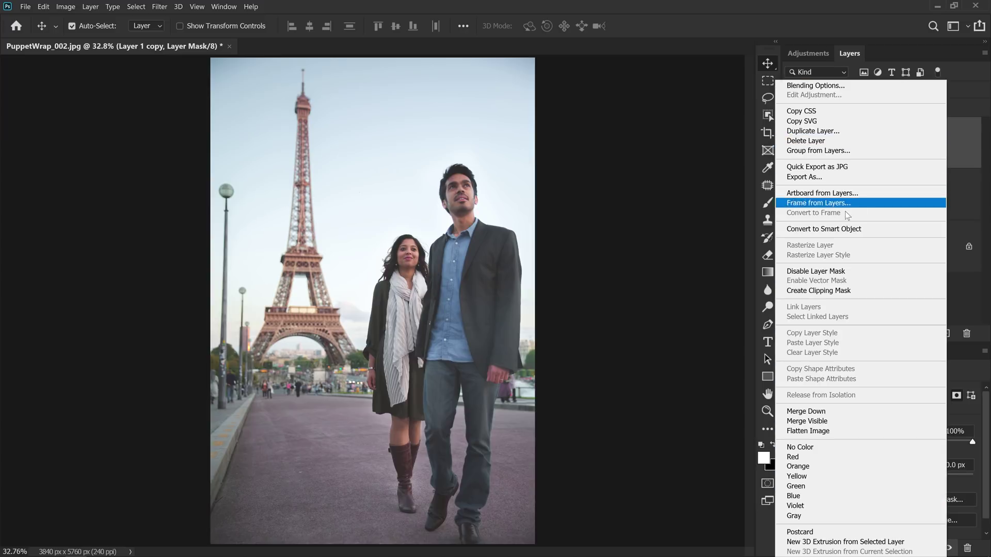
click(834, 229)
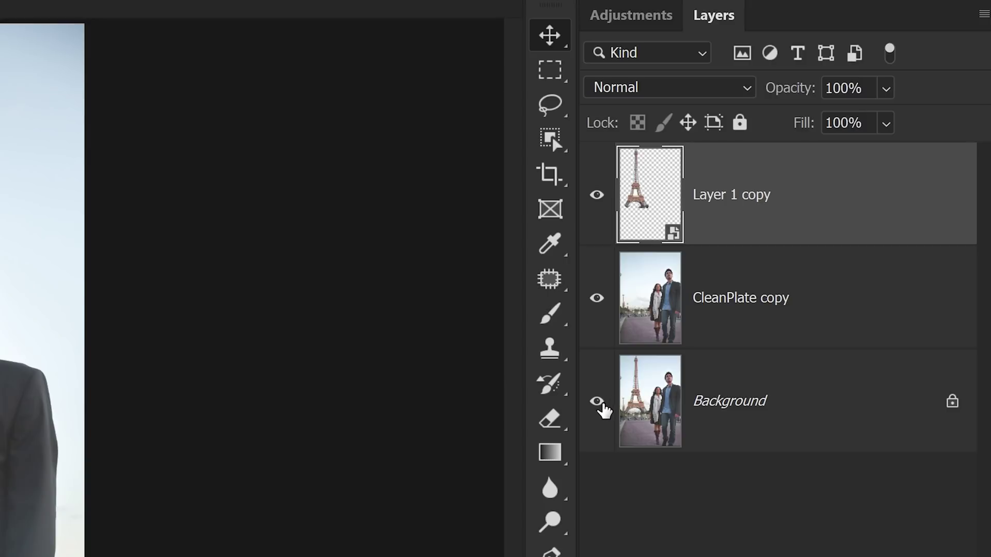
- Toggle layer visibility to check the clean plate and isolated tower, leaving all visible
alt+click(792, 247)
alt+click(597, 406)
alt+click(598, 406)
alt+click(791, 196)
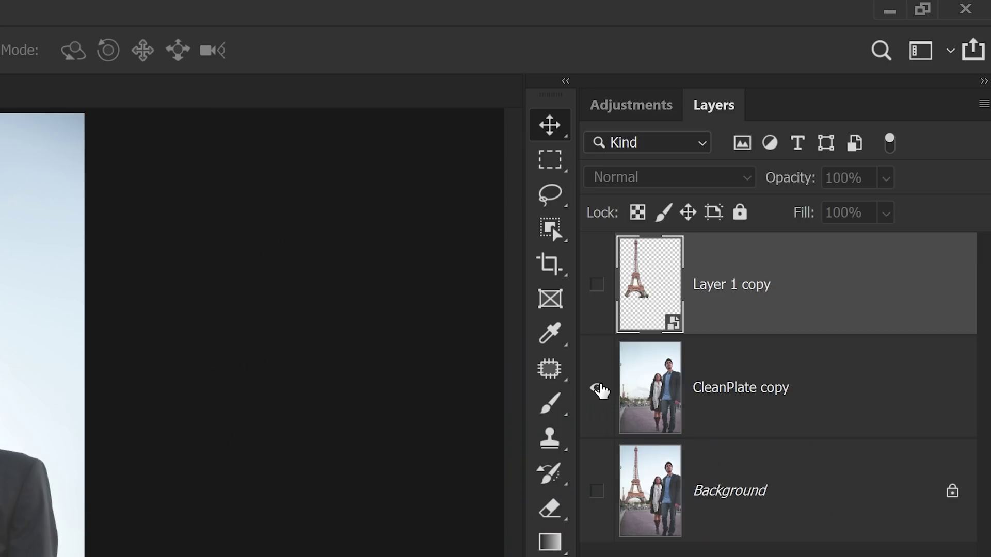
alt+click(792, 197)
alt+click(598, 285)
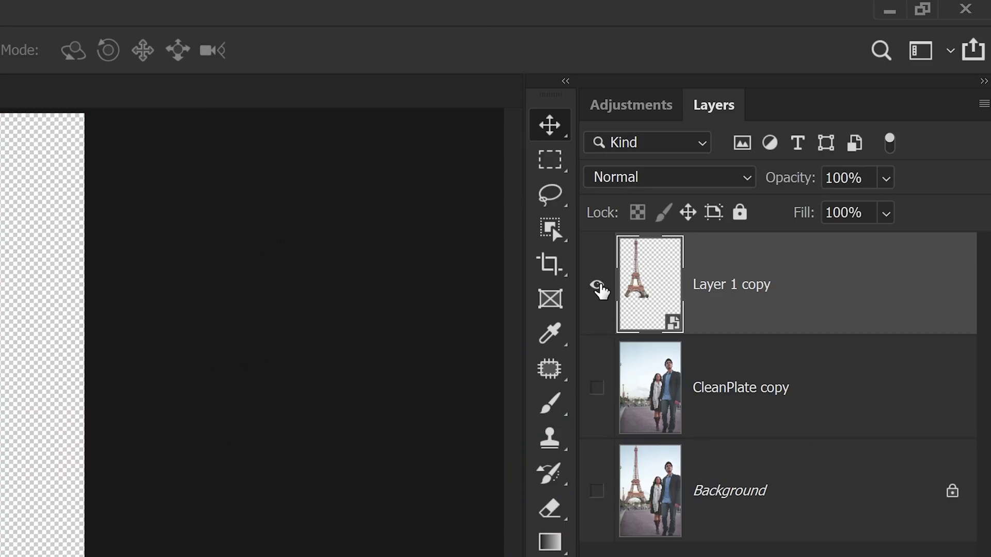
alt+click(598, 285)
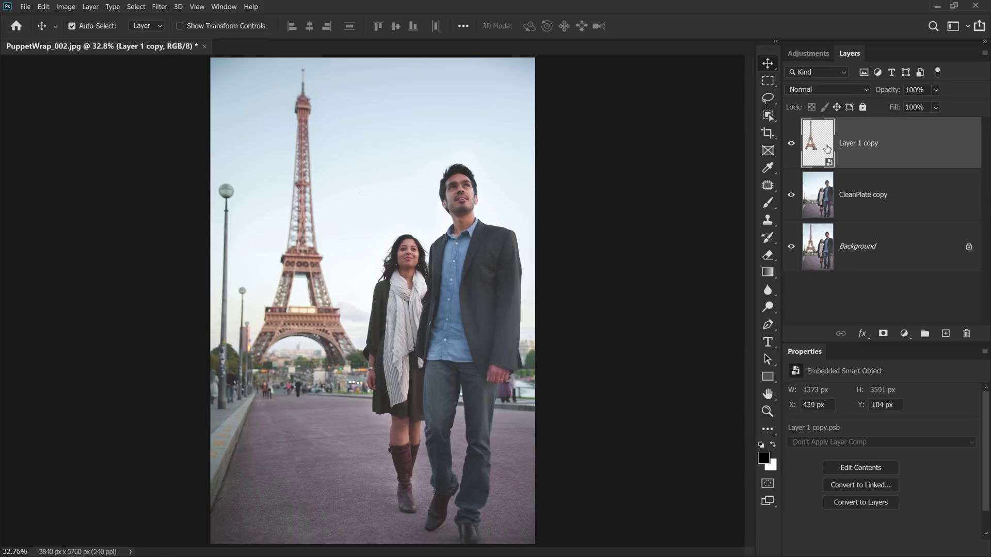
- Rename the tower smart object layer to Subject
double_click(861, 147)
text(ject)
key(Return)
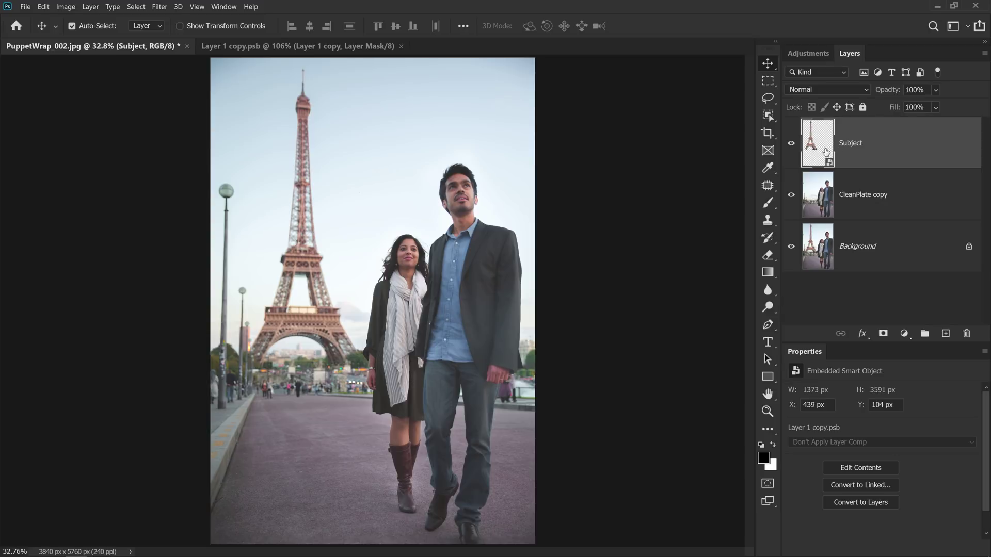
- Start Puppet Warp on the tower and pin its base
click(42, 7)
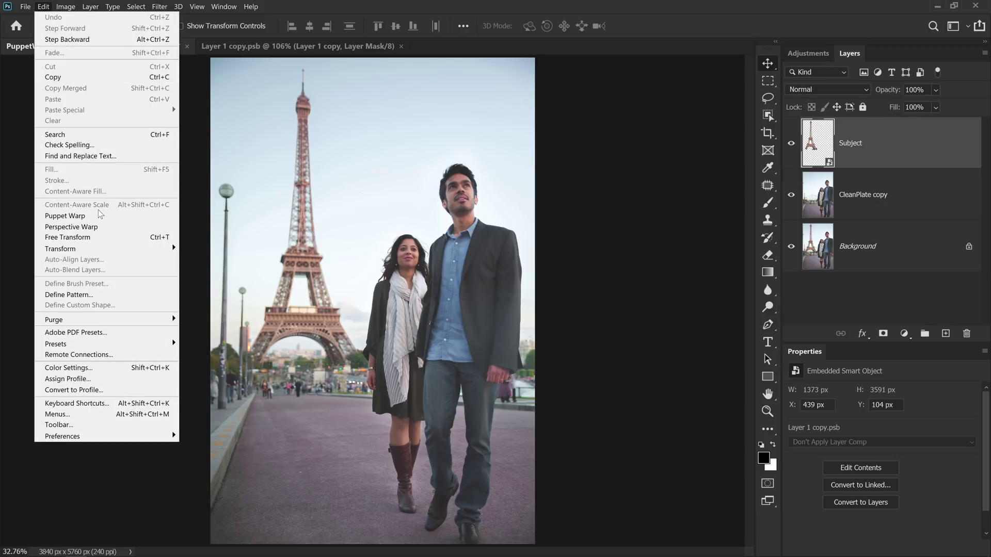
click(65, 215)
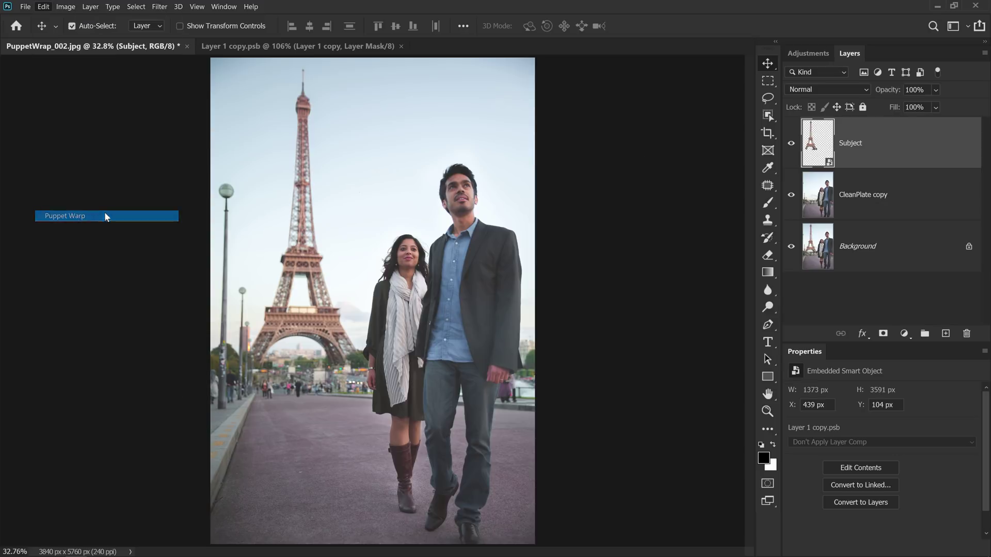
click(302, 317)
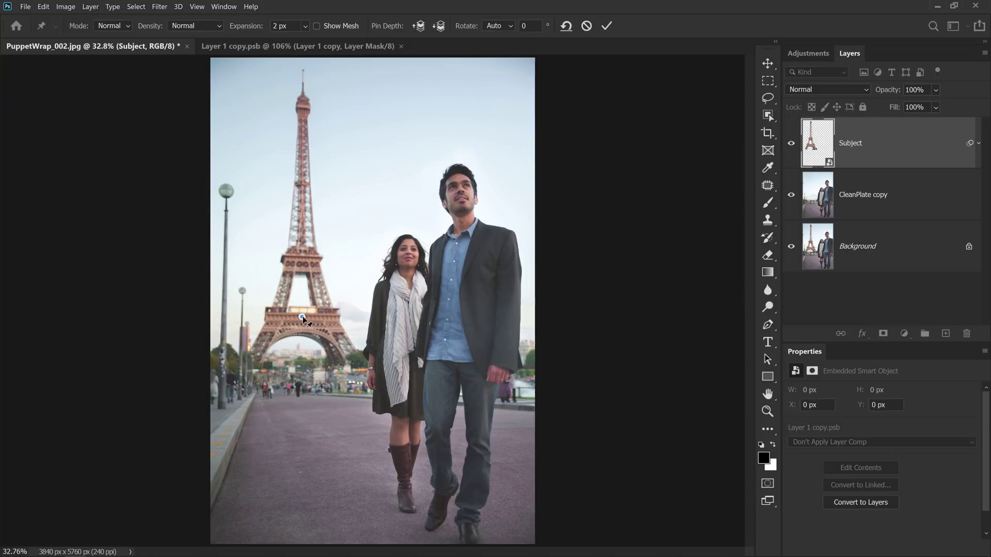
- Pin the tower's middle, bend and rotate its top into a downward hook, and commit
drag(304, 251, 304, 253)
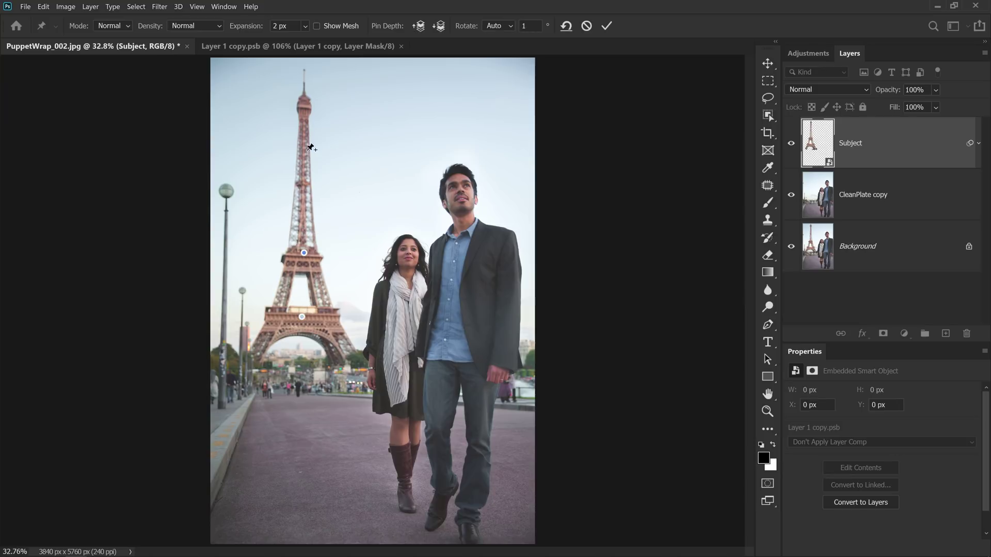
mouse_move(304, 103)
mouse_down()
mouse_move(363, 127)
mouse_move(387, 167)
mouse_up()
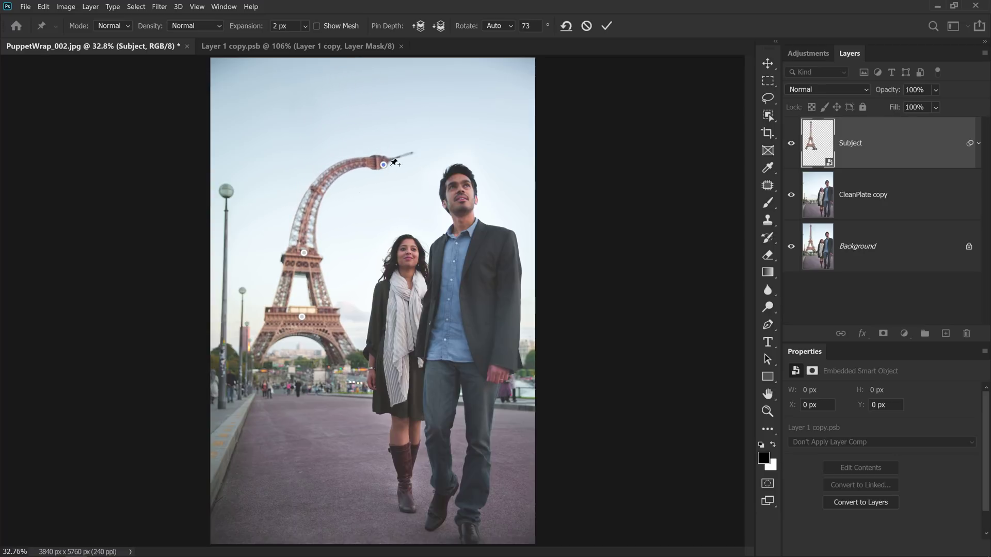
drag(387, 170, 392, 177)
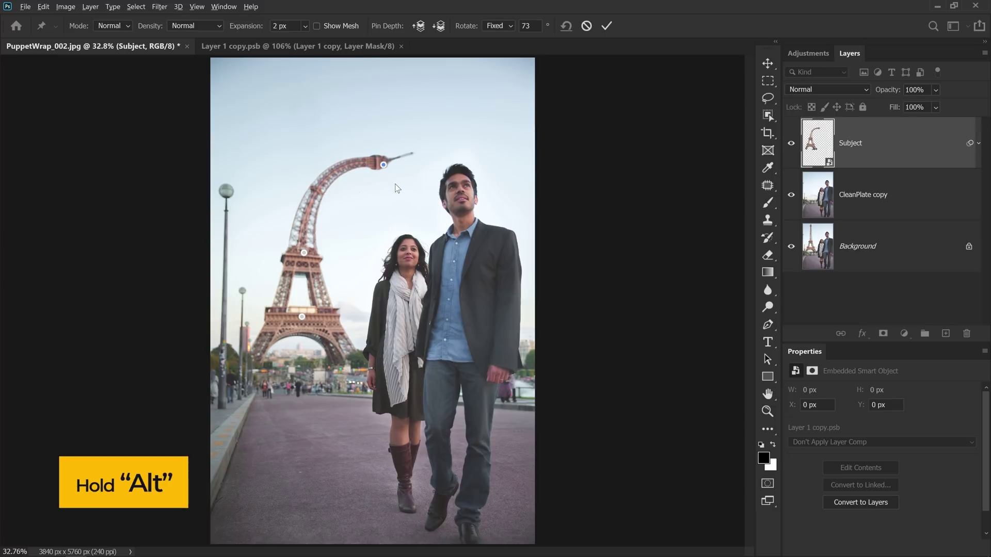
drag(396, 183, 362, 180)
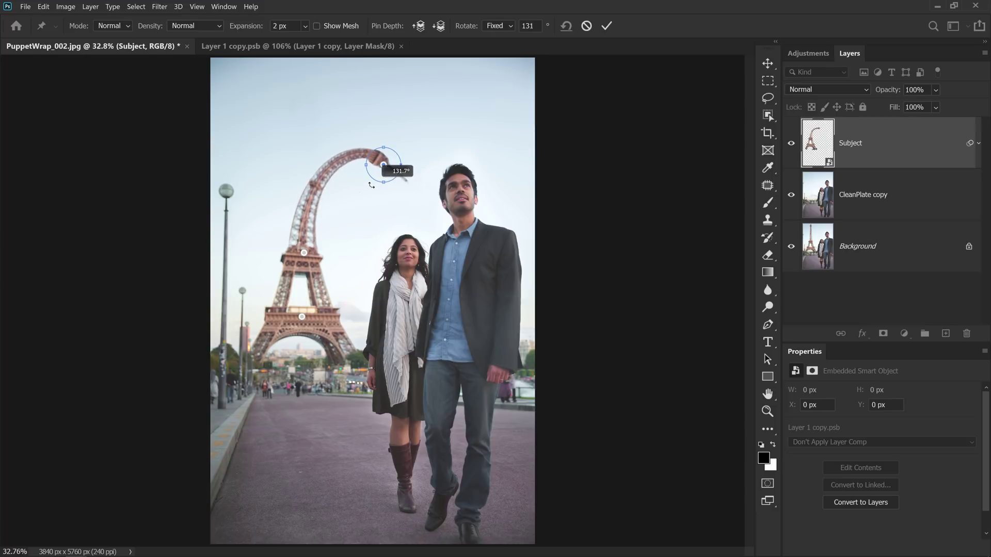
mouse_move(362, 180)
mouse_down()
mouse_move(392, 156)
mouse_move(391, 193)
mouse_up()
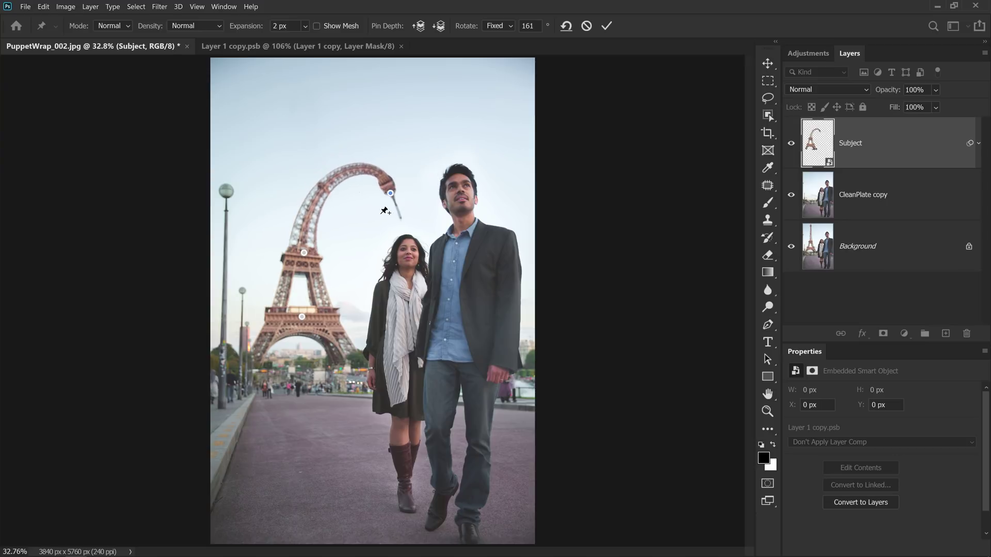
drag(384, 214, 394, 201)
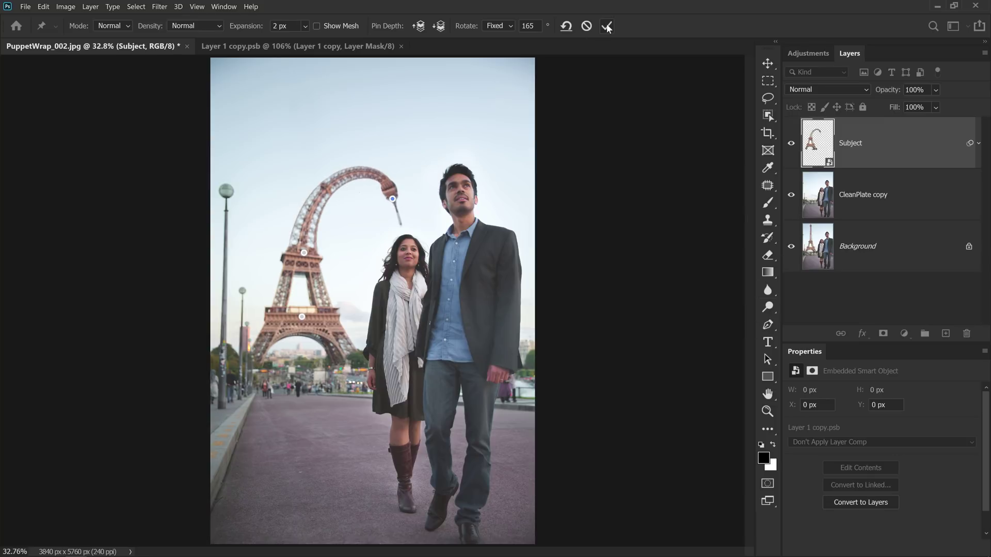
click(607, 27)
alt+click(791, 309)
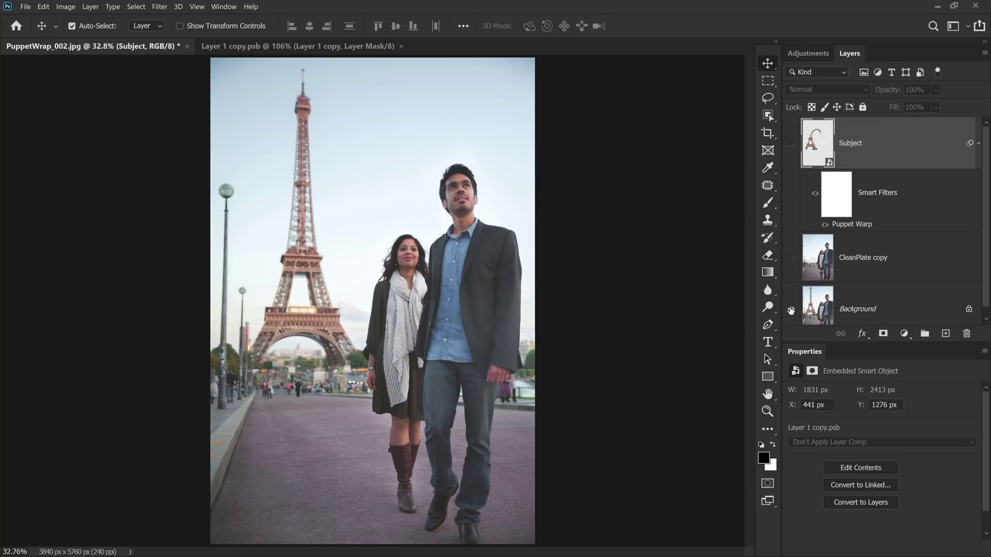
alt+click(791, 311)
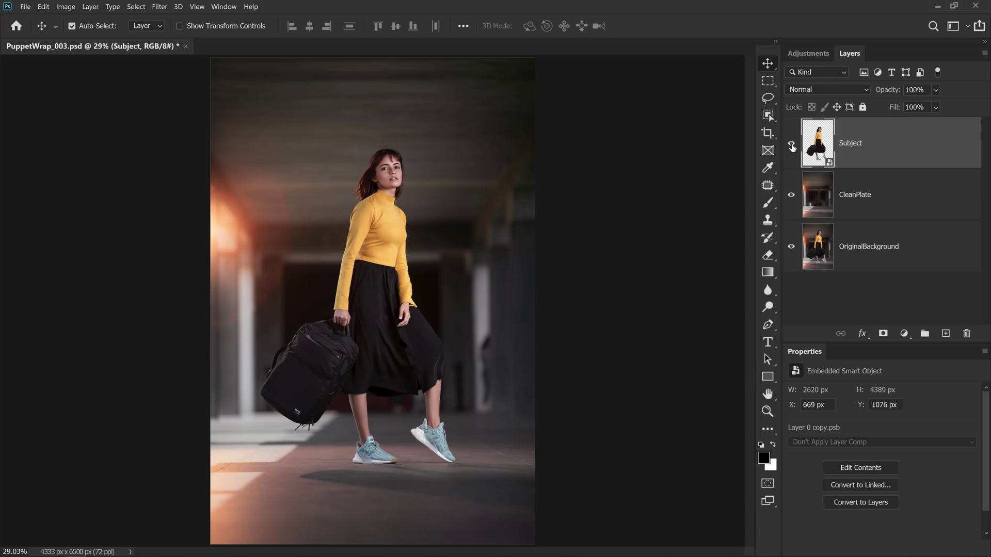
- Toggle the Subject, OriginalBackground and CleanPlate layers to compare, leaving Subject active
click(792, 147)
click(791, 147)
click(792, 144)
alt+click(791, 246)
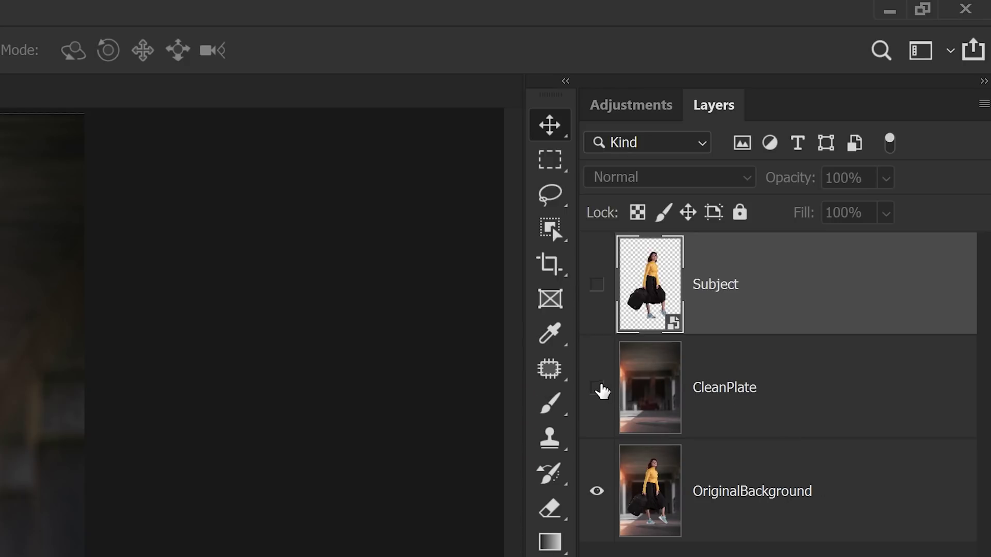
click(597, 390)
click(599, 285)
click(598, 284)
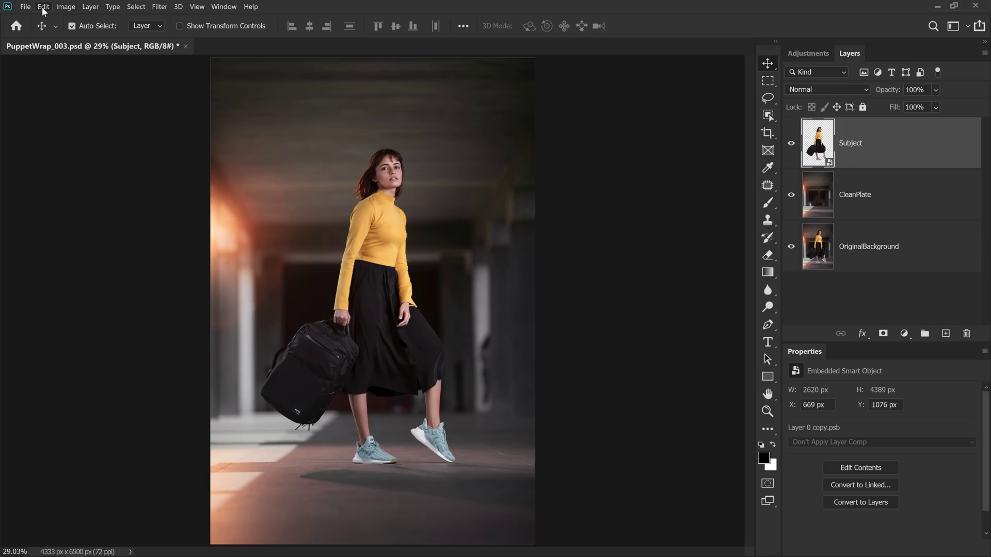
- Start Puppet Warp on Subject and pin the skirt near the bag handle
click(43, 7)
click(94, 218)
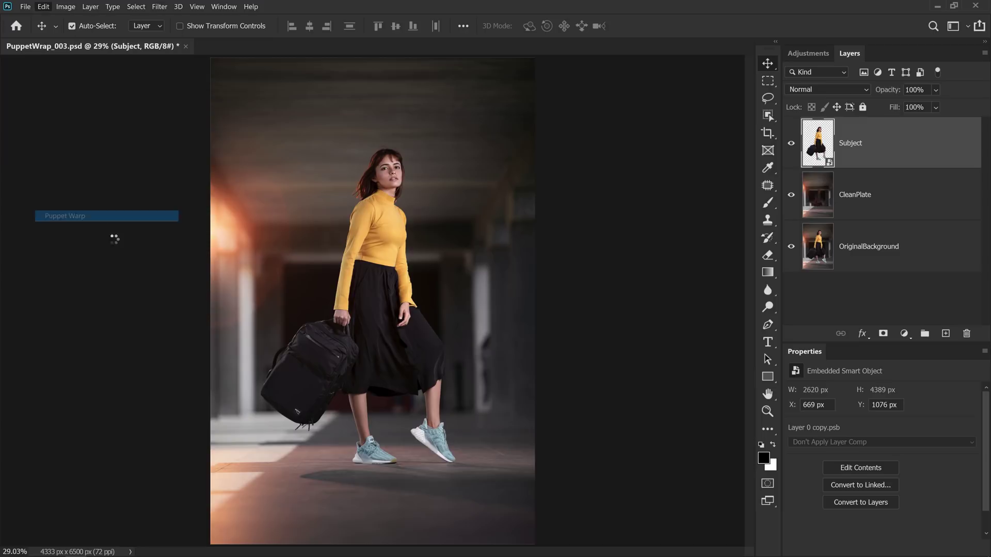
click(358, 344)
- Pin the waist, skirt and backpack, then lift and reshape the forward leg and shoe
click(369, 264)
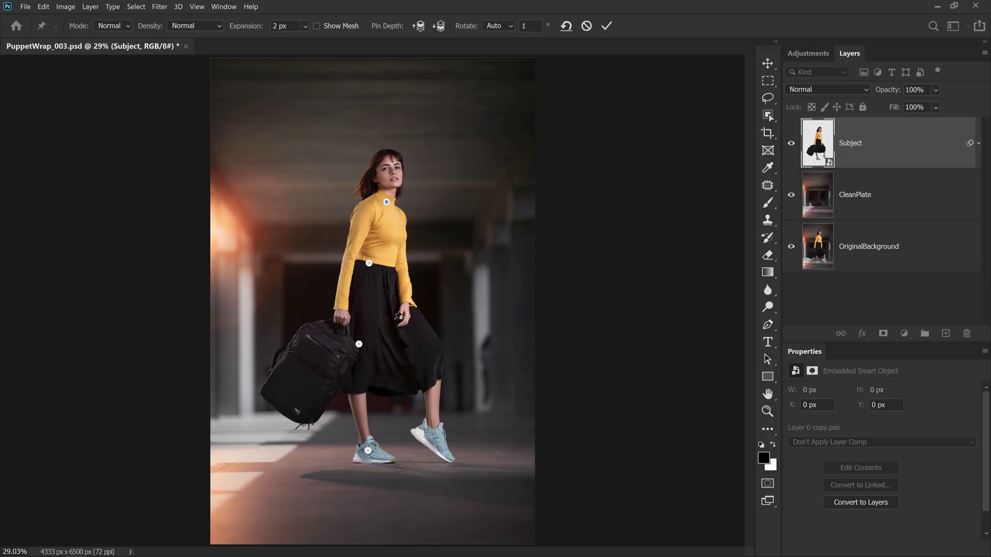
click(435, 348)
click(309, 366)
drag(436, 434, 453, 435)
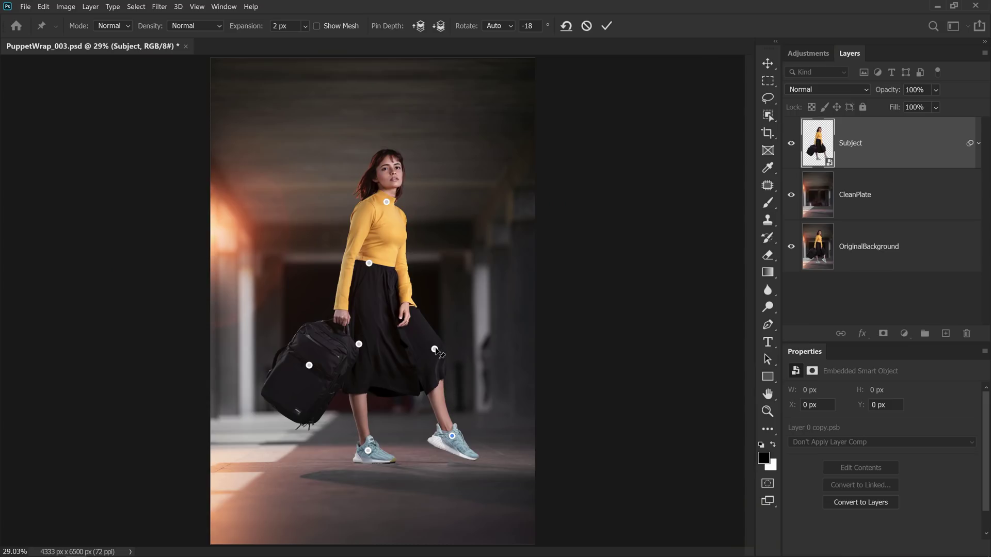
click(435, 350)
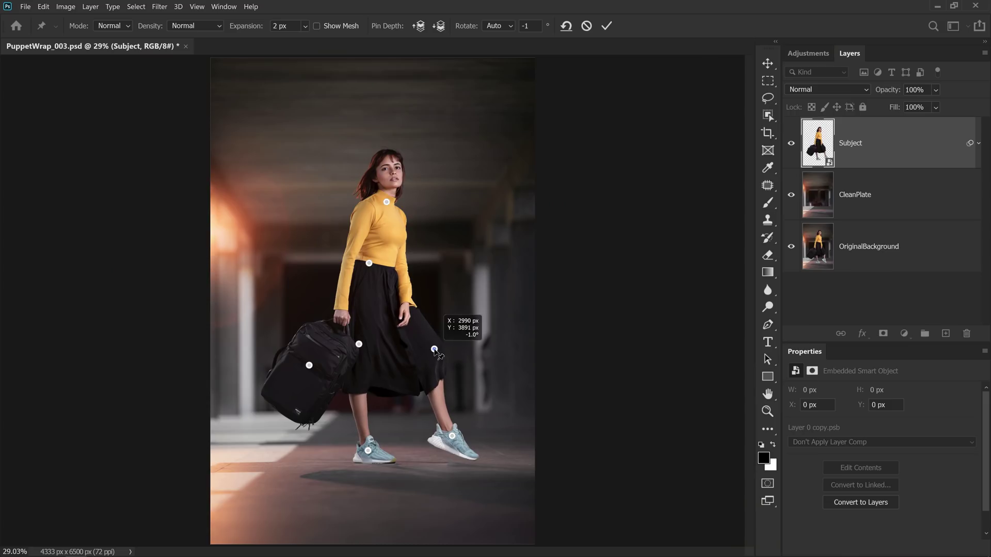
drag(441, 361, 457, 358)
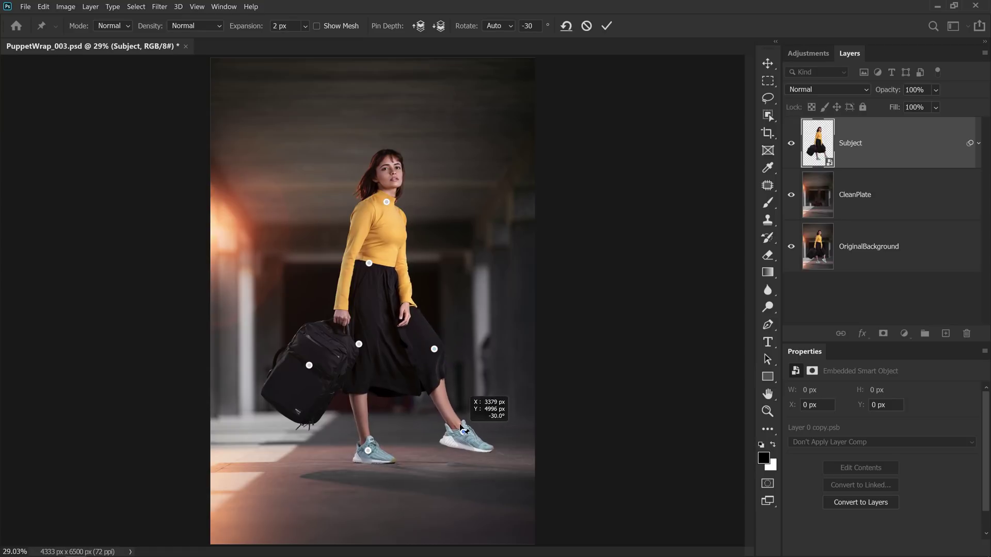
drag(457, 359, 421, 354)
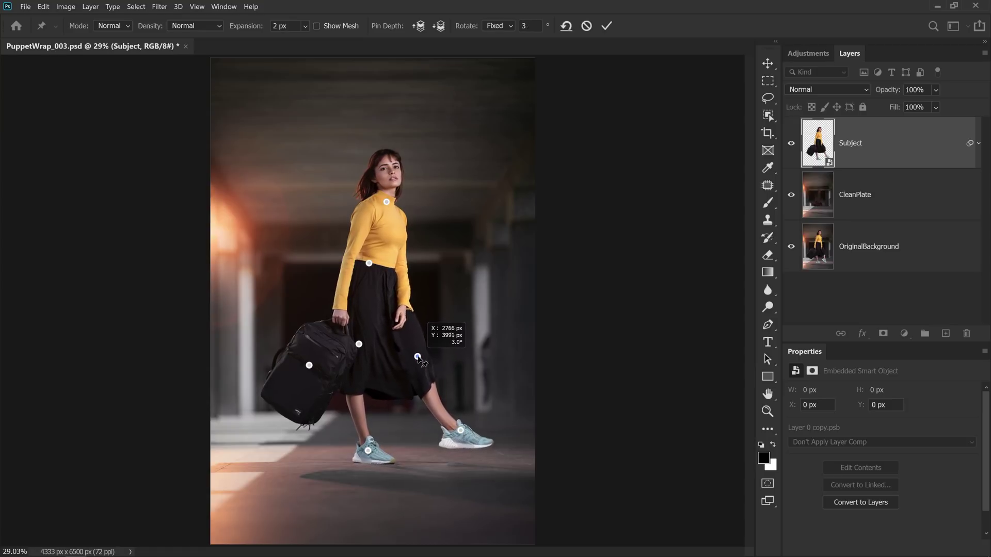
drag(460, 430, 463, 444)
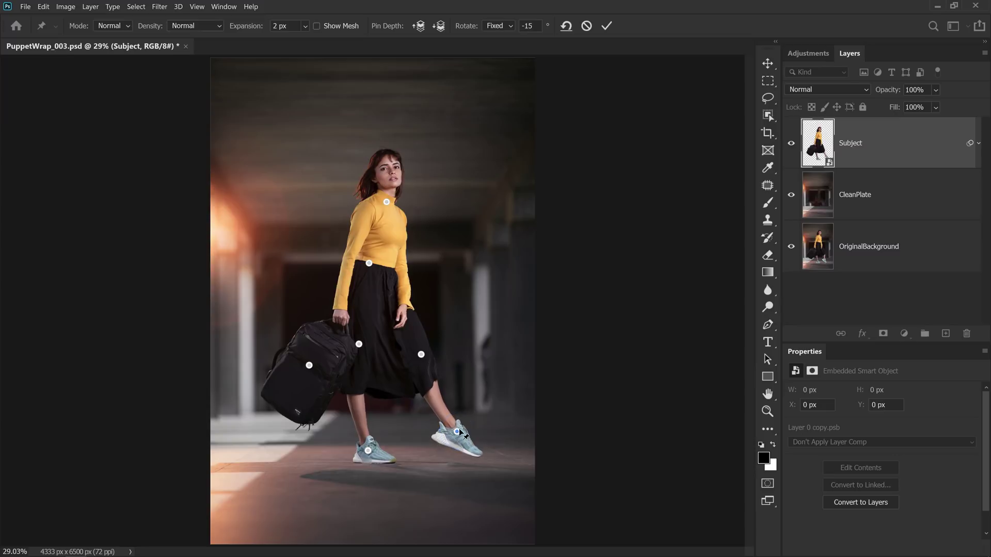
drag(463, 443, 455, 440)
drag(421, 354, 418, 356)
- Shift the waist left, lean the torso right, nudge the backpack, remove the head pin, and commit
drag(369, 264, 362, 262)
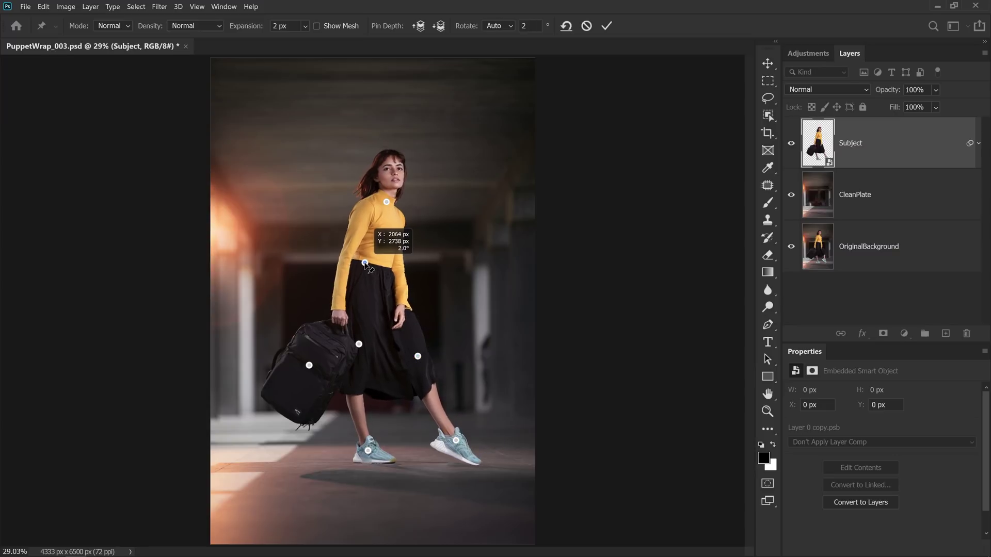
drag(386, 203, 412, 179)
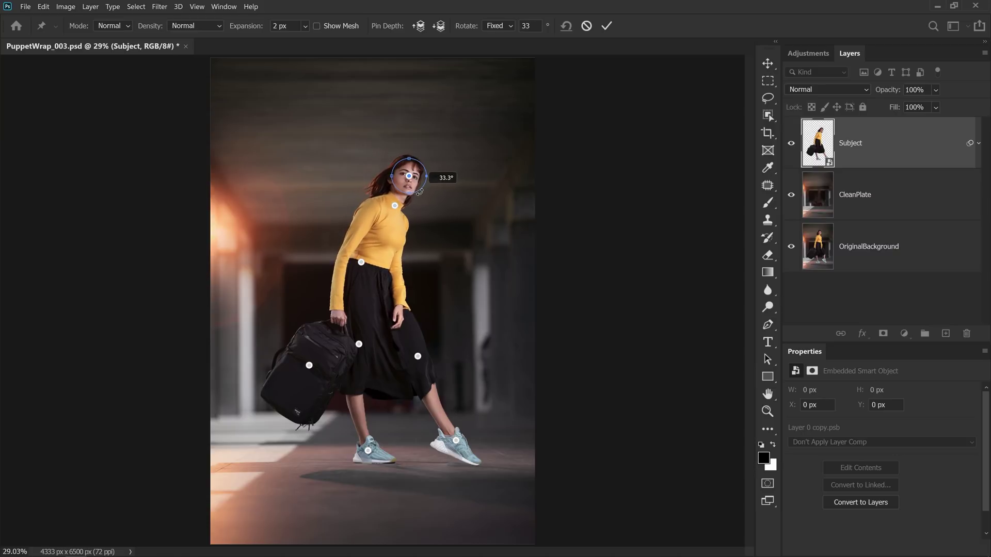
drag(309, 365, 305, 360)
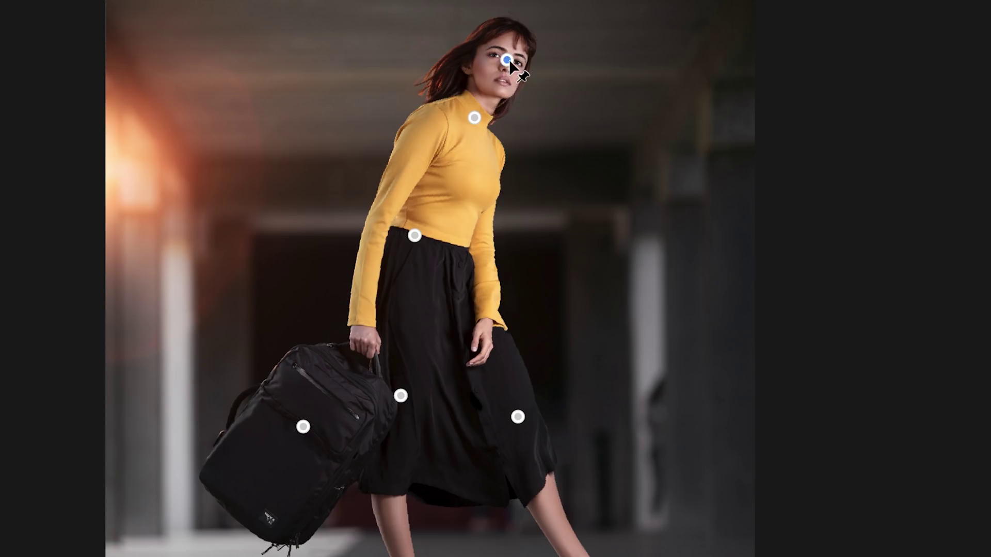
click(503, 57)
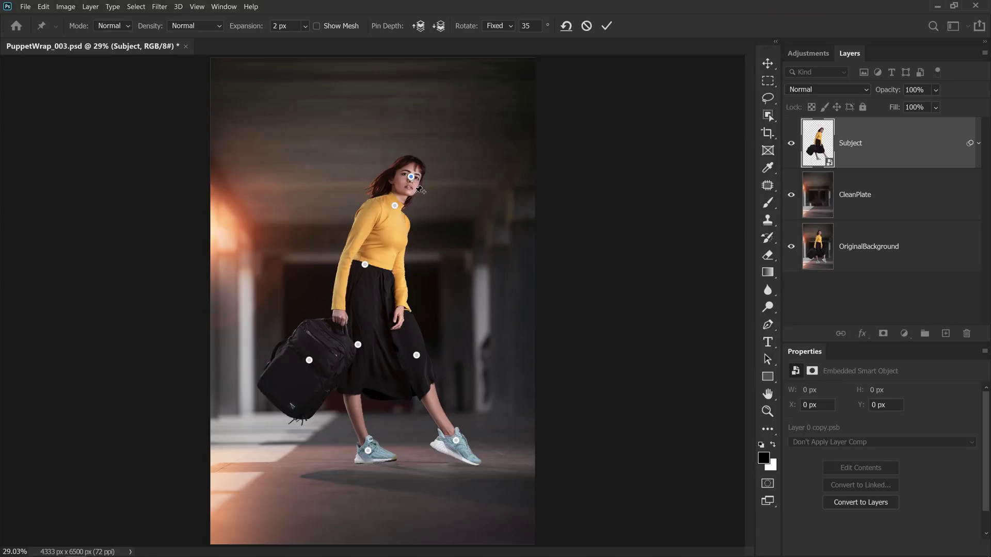
key(Delete)
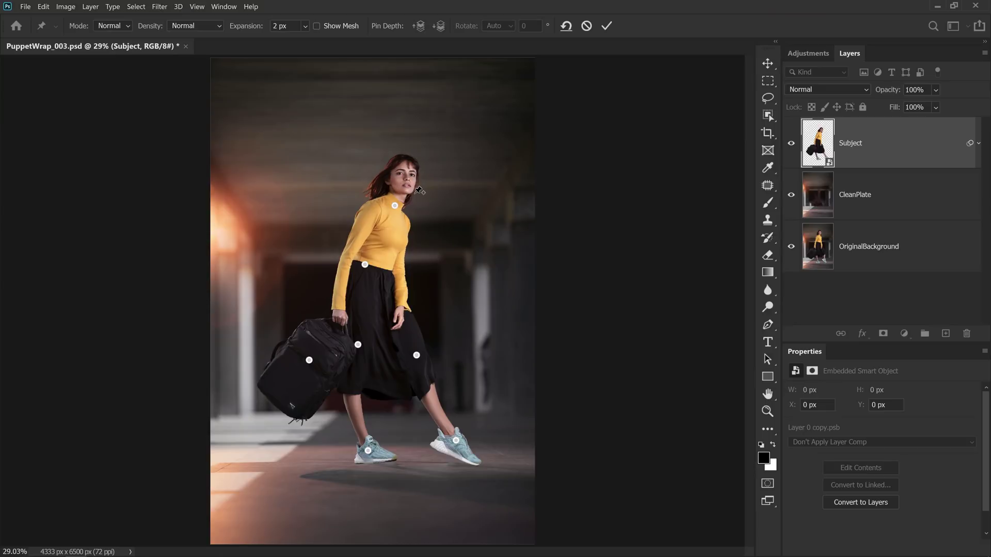
drag(395, 206, 392, 204)
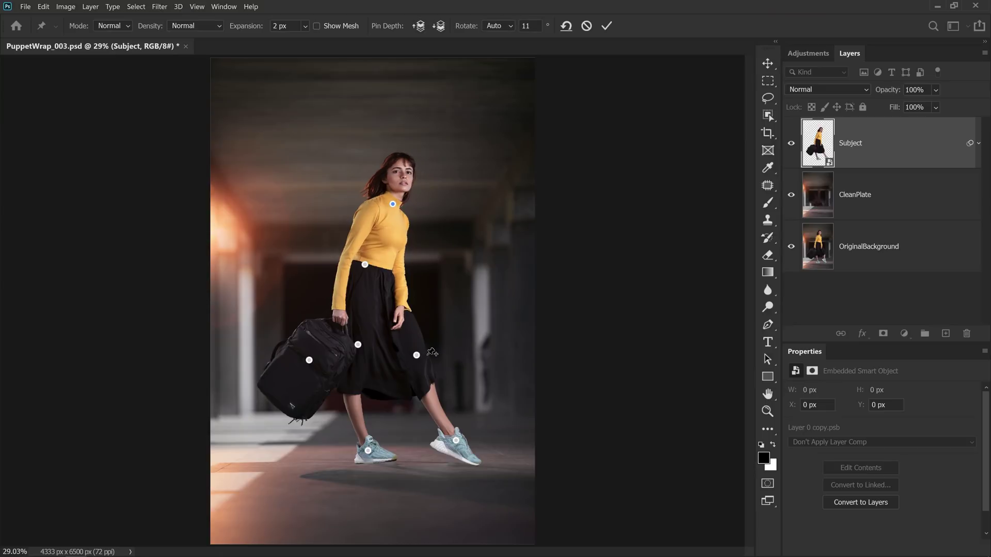
click(607, 26)
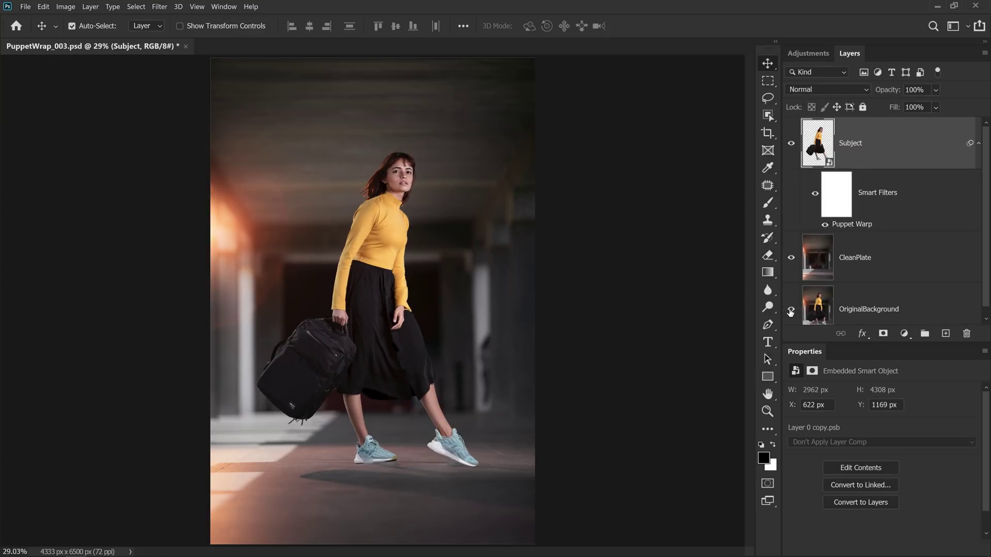
- Toggle the layer visibility to compare the woman's warped walking pose with the original
alt+click(790, 311)
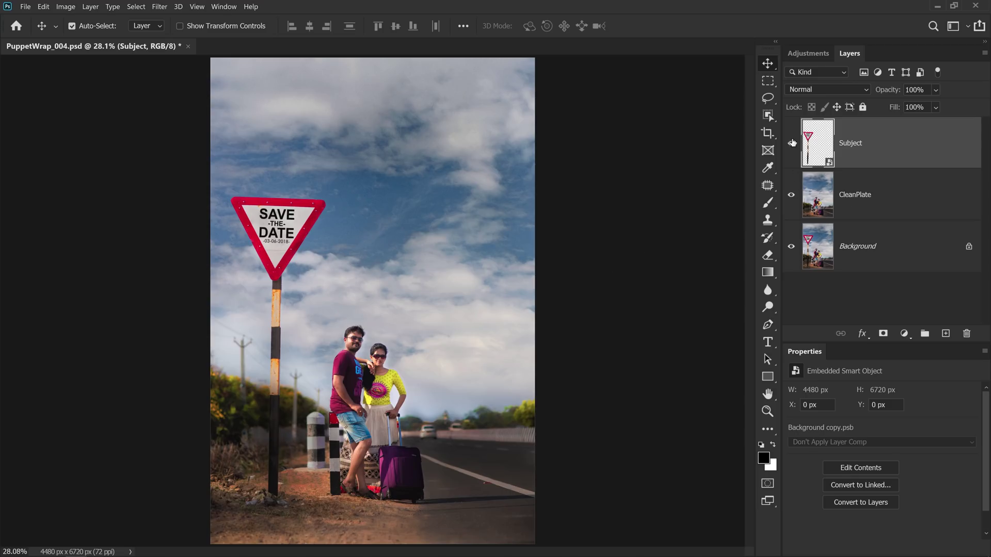
- Hide and reshow the Subject layer in PuppetWrap_004.psd to view the original sign beneath
click(791, 143)
click(791, 143)
click(791, 195)
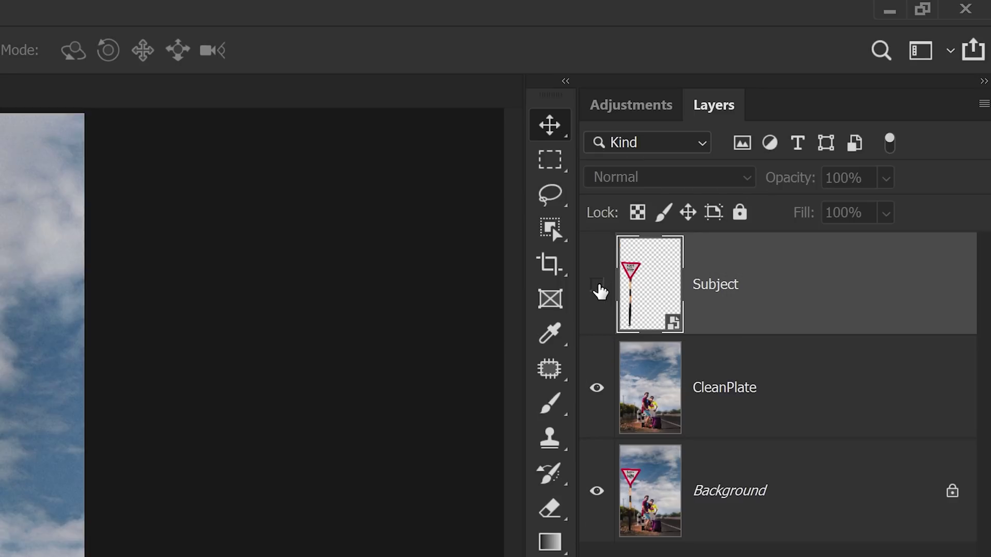
click(597, 284)
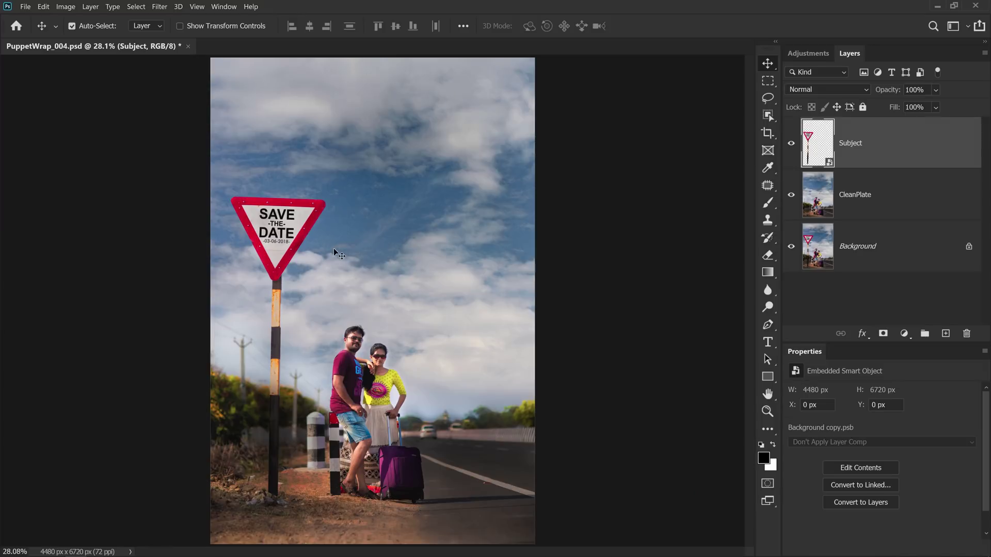
- Start Puppet Warp on the sign layer and pin the pole's base and middle
click(791, 143)
click(45, 8)
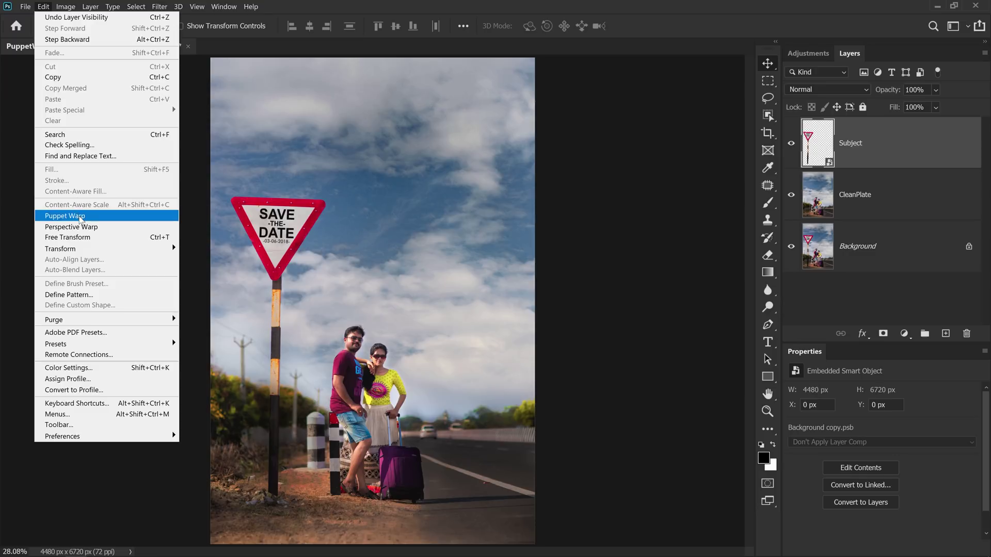
click(80, 215)
click(273, 480)
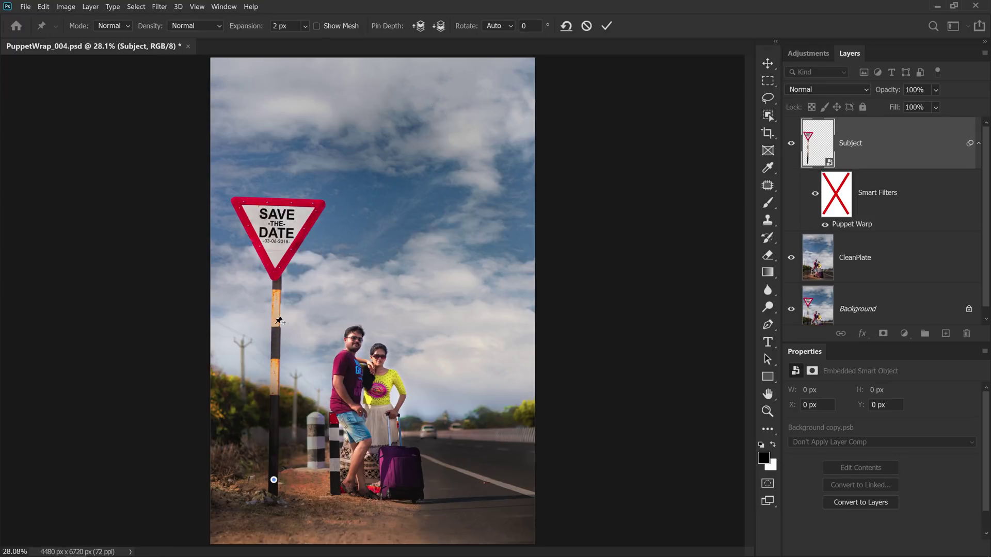
drag(276, 381, 272, 381)
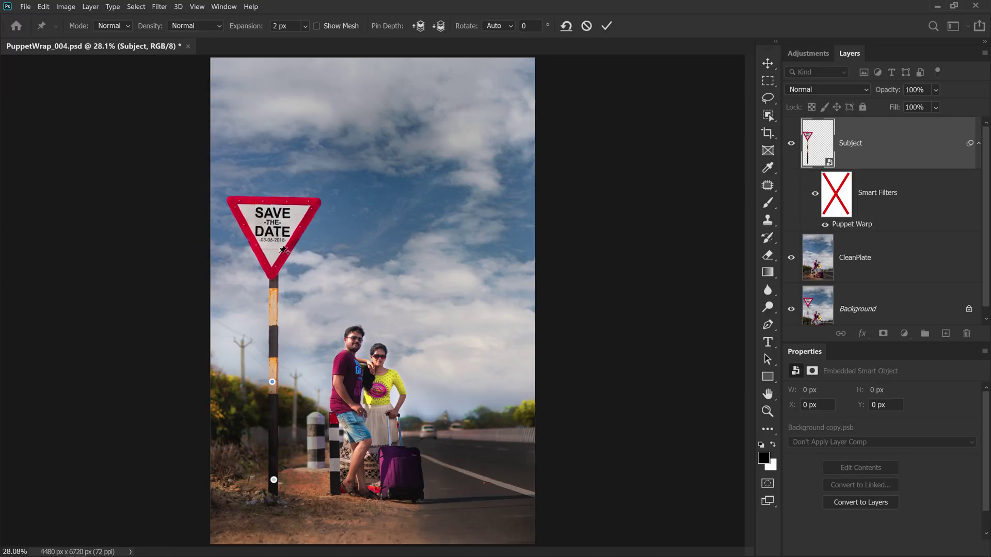
- Drag the sign up-right into an arc over the couple, commit, and compare with the original
mouse_move(277, 231)
mouse_down()
mouse_move(405, 270)
mouse_move(279, 380)
mouse_up()
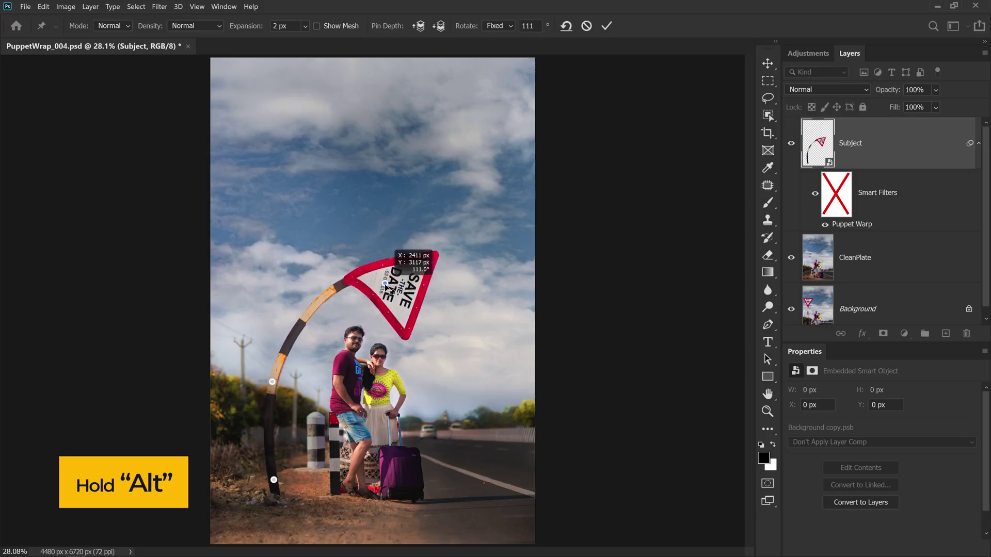
drag(279, 380, 476, 321)
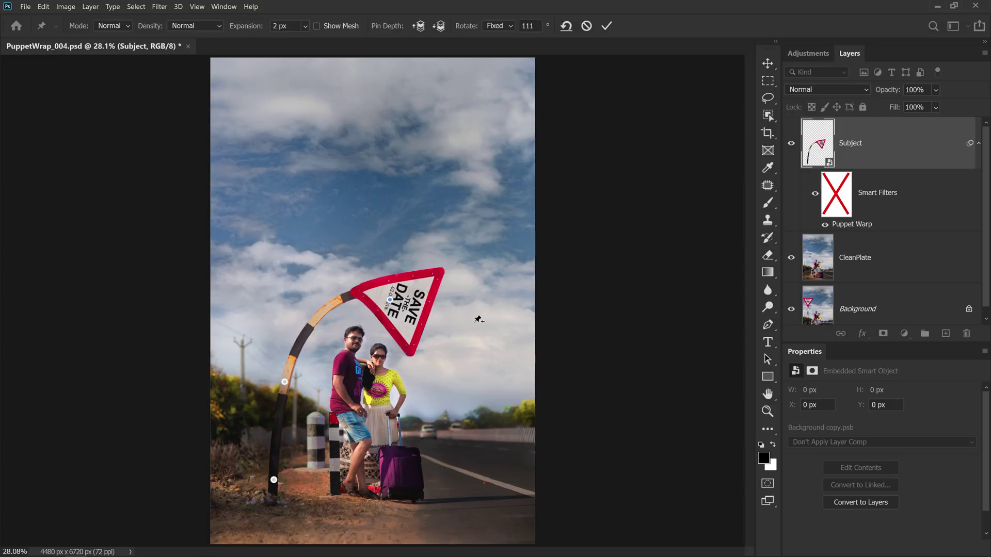
key(Return)
alt+click(791, 311)
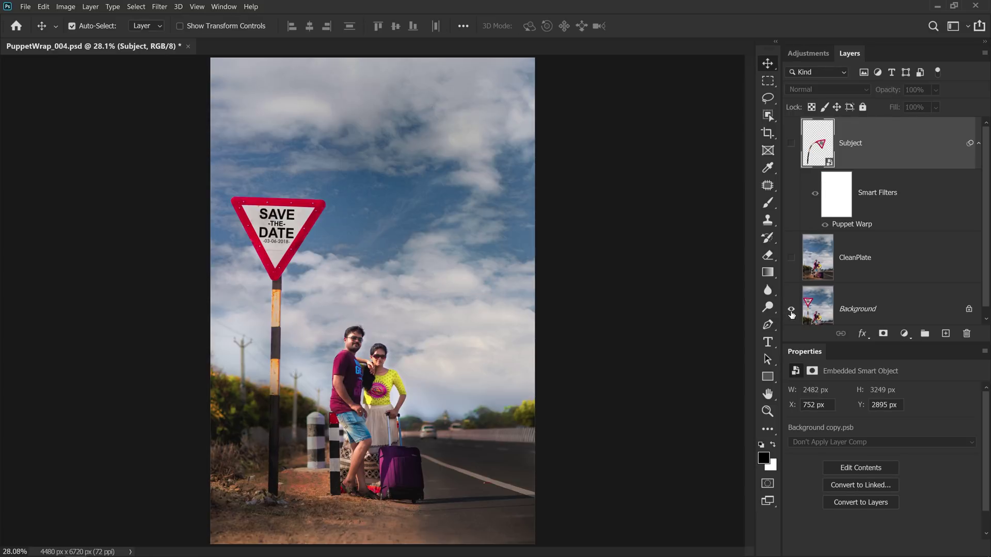
alt+click(791, 312)
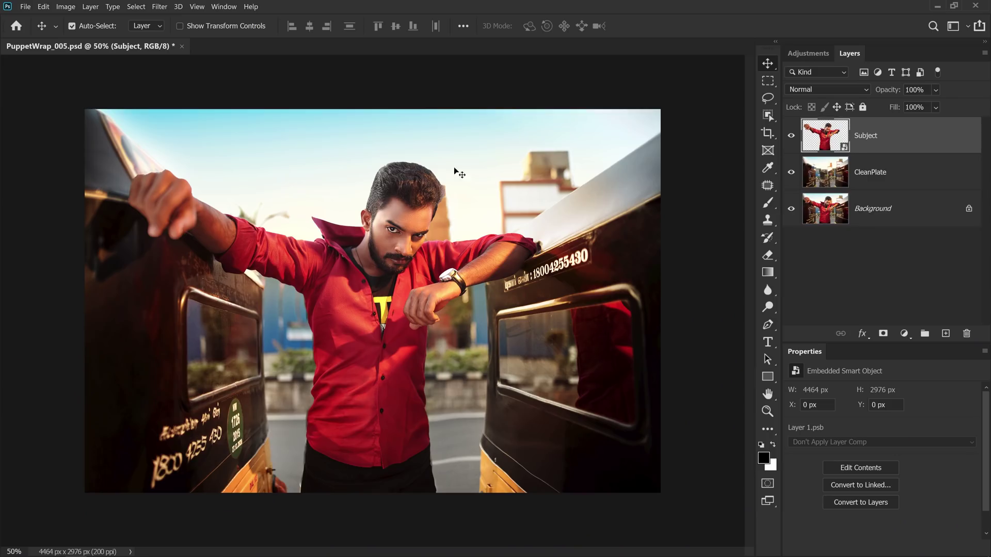
- Puppet Warp the man: pin his body, stretch the raised hand outward, extend the other forearm right
click(42, 8)
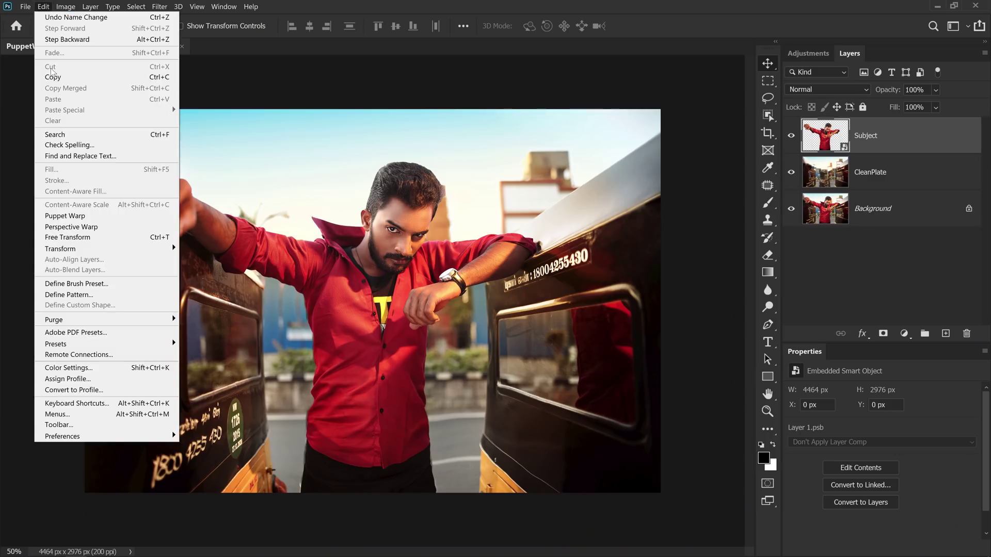
click(76, 217)
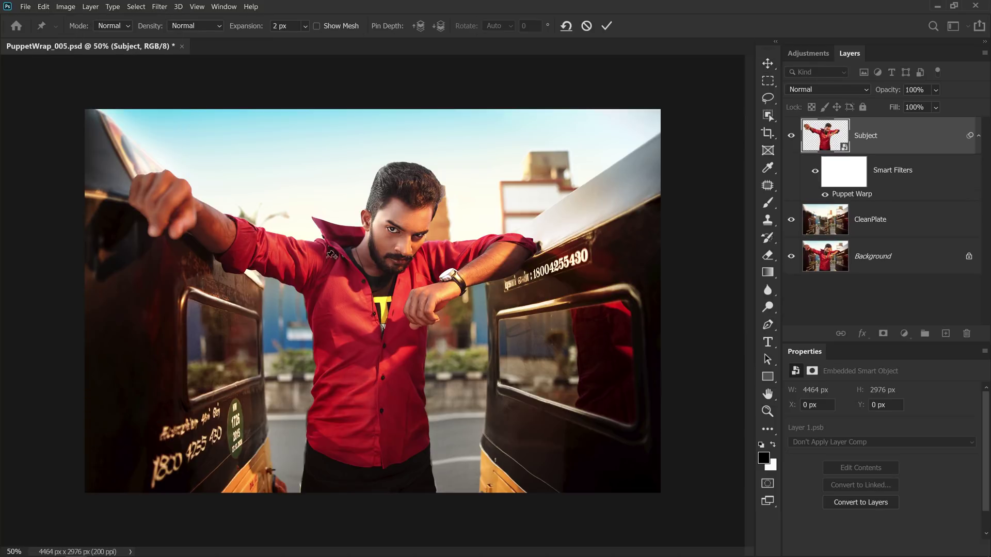
click(308, 262)
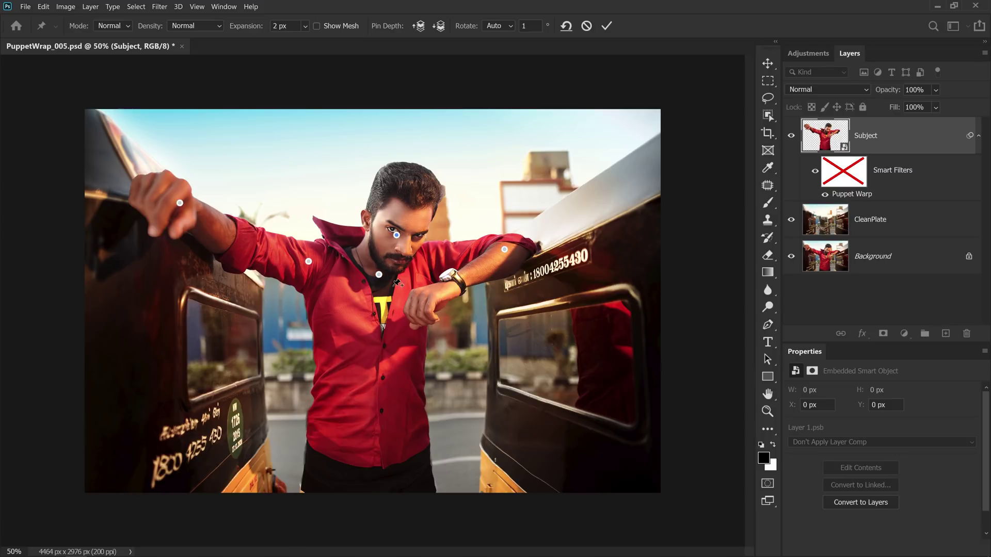
drag(179, 204, 136, 191)
drag(504, 249, 522, 245)
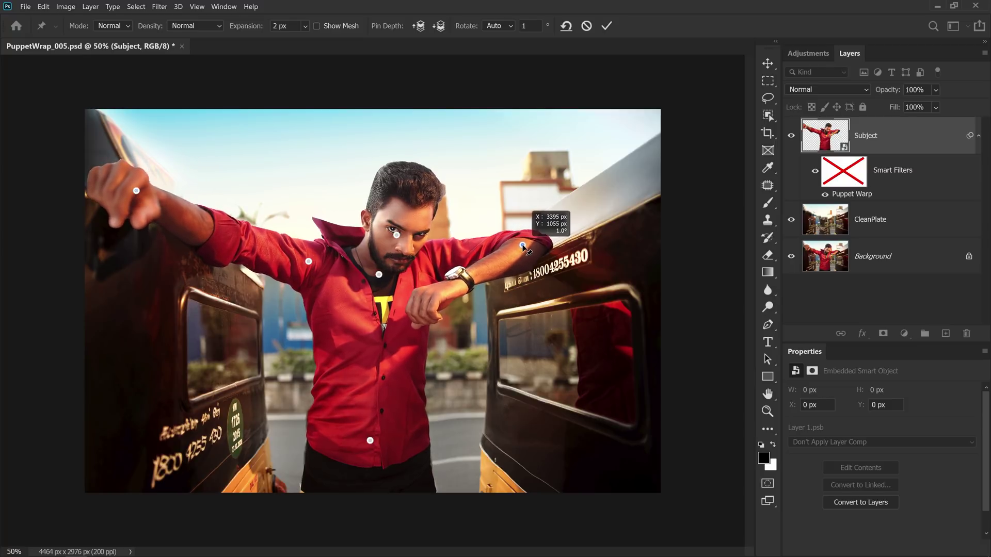
- Tilt the man's head, shift his lower torso down, and pin his chin
drag(405, 242, 406, 256)
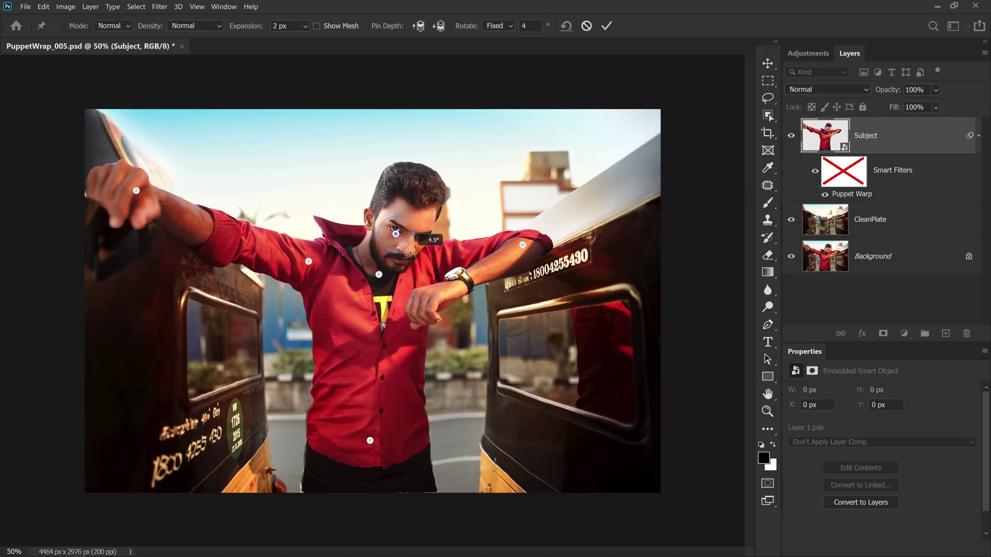
drag(370, 440, 368, 453)
drag(395, 238, 383, 261)
click(378, 273)
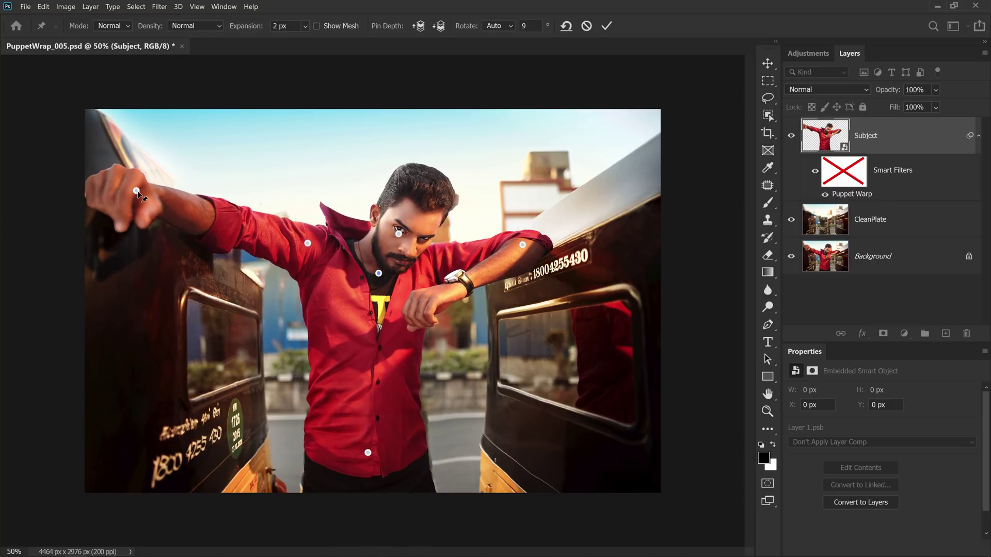
- Fine-tune the raised hand's placement, straighten the head, and commit the warp
drag(137, 191, 129, 166)
ctrl+click(128, 166)
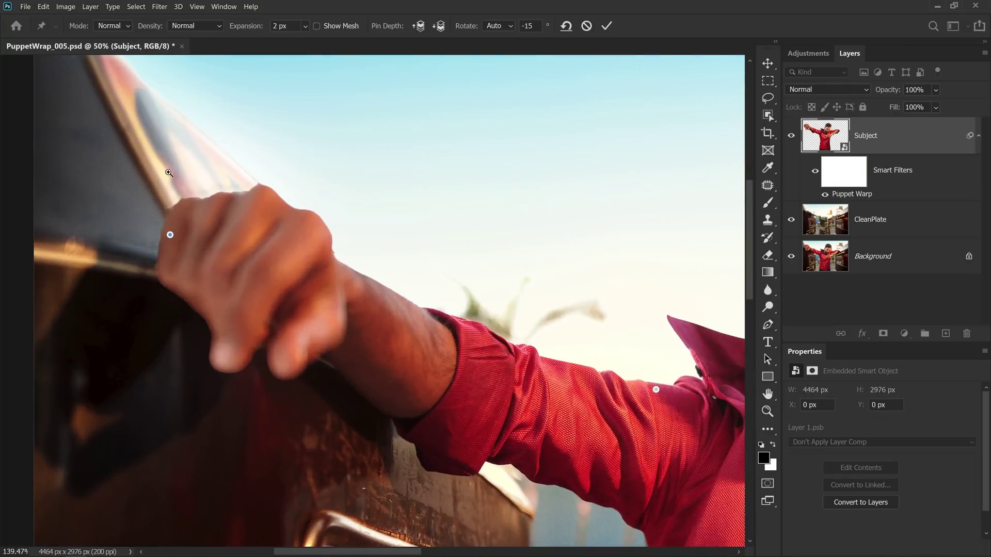
ctrl+alt+click(209, 209)
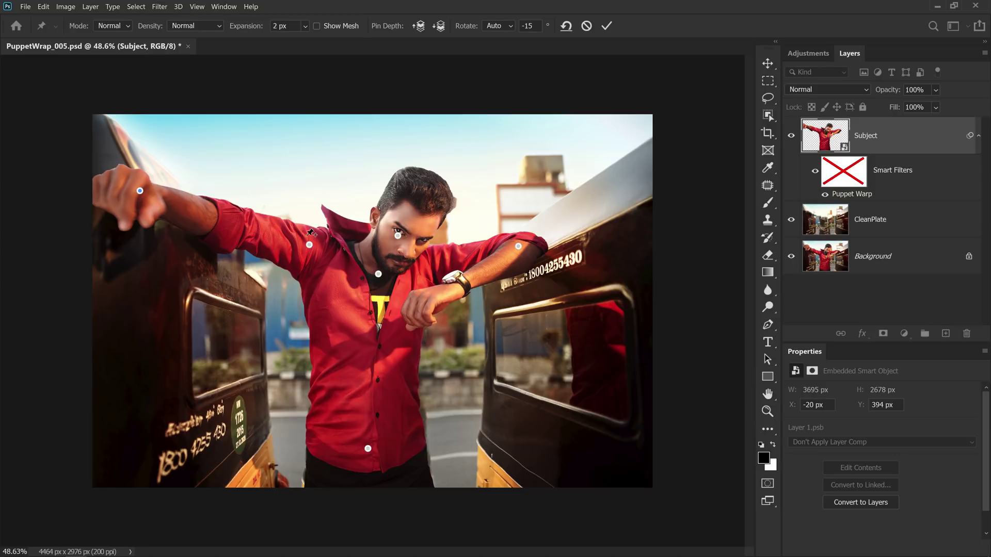
mouse_move(398, 235)
mouse_down()
mouse_move(387, 235)
mouse_move(398, 226)
mouse_up()
click(606, 26)
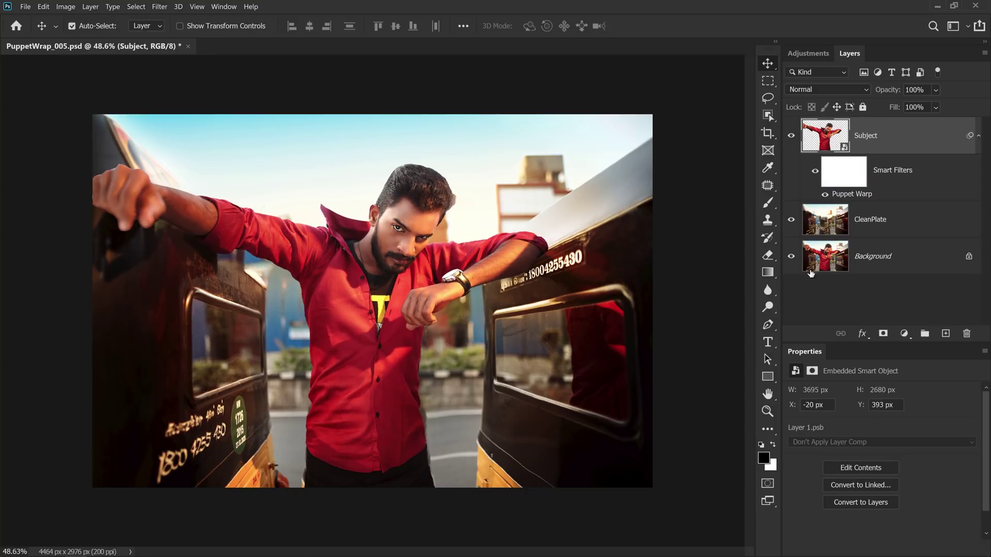
alt+click(791, 257)
alt+click(791, 257)
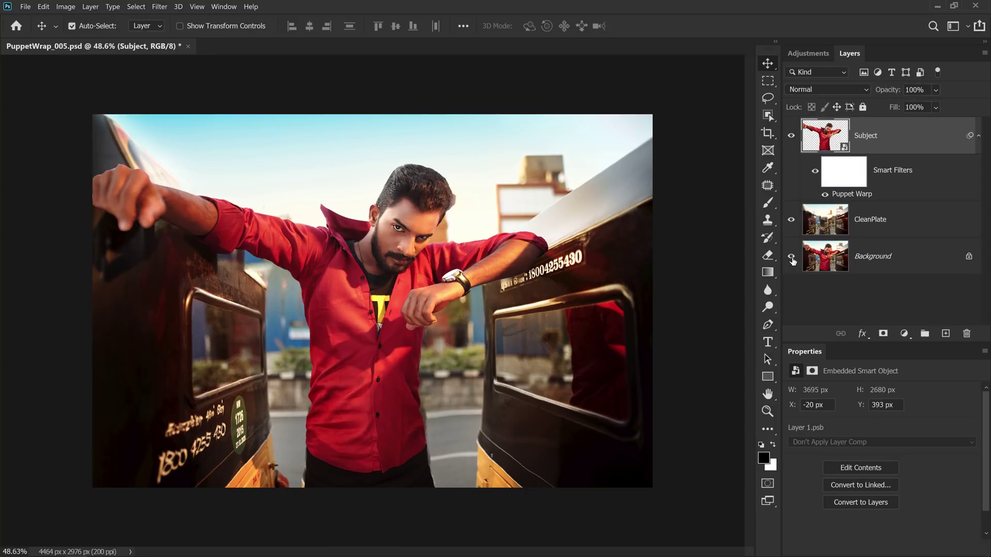